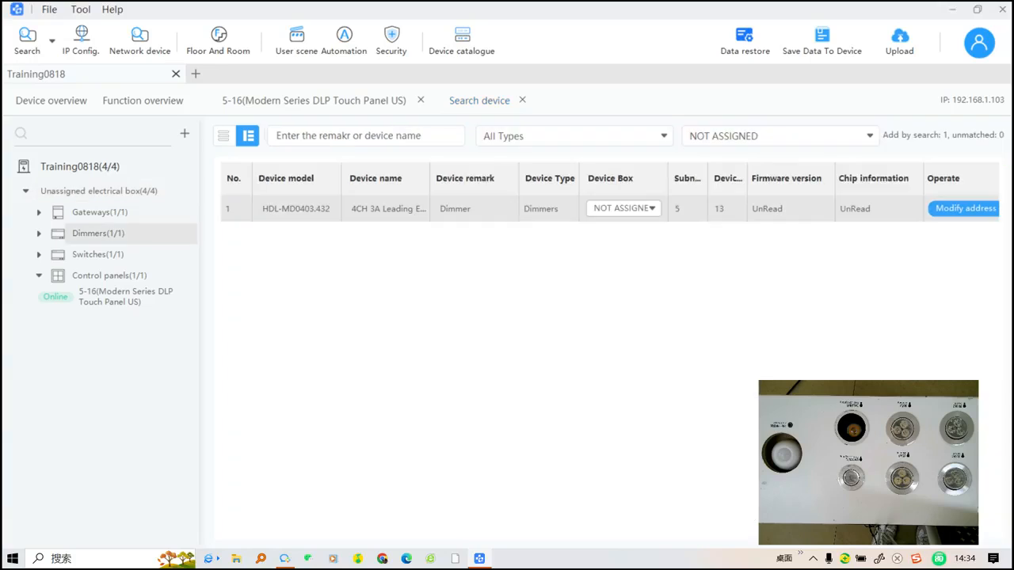
- Open the channel settings of the 5-13 dimmer and choose Lighting as channel 1's function
left_click(39, 234)
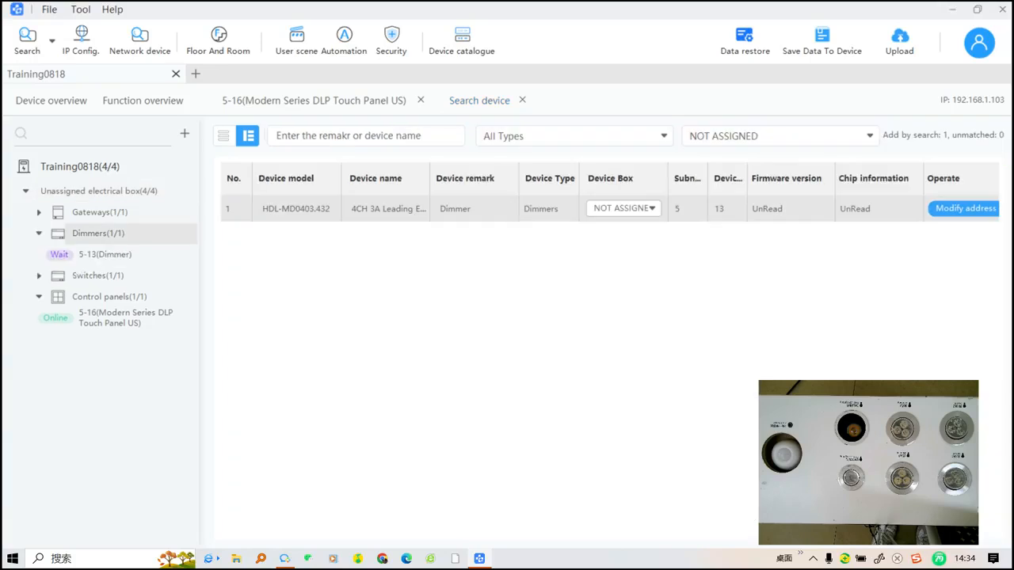
left_click(105, 255)
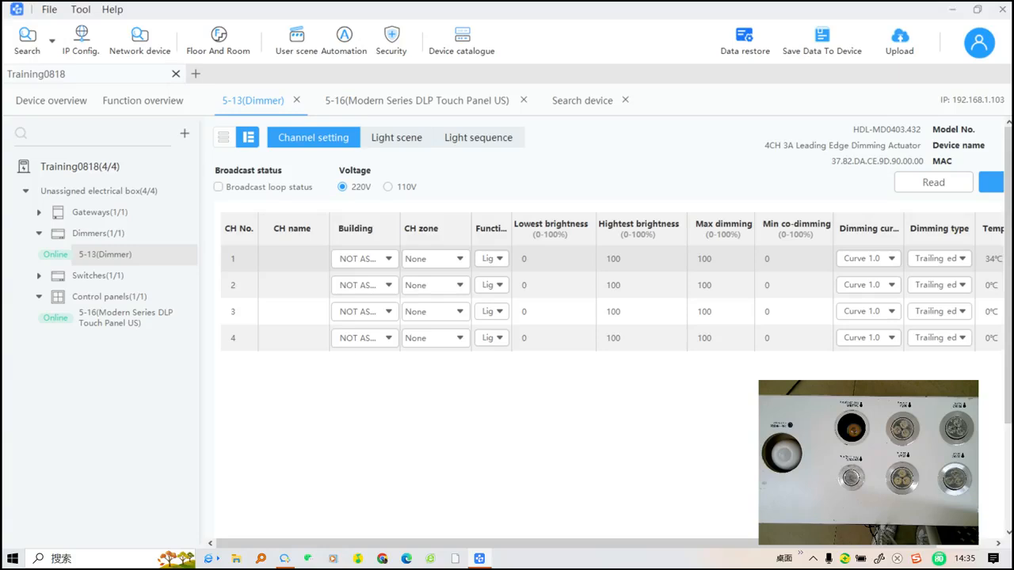
left_click(499, 259)
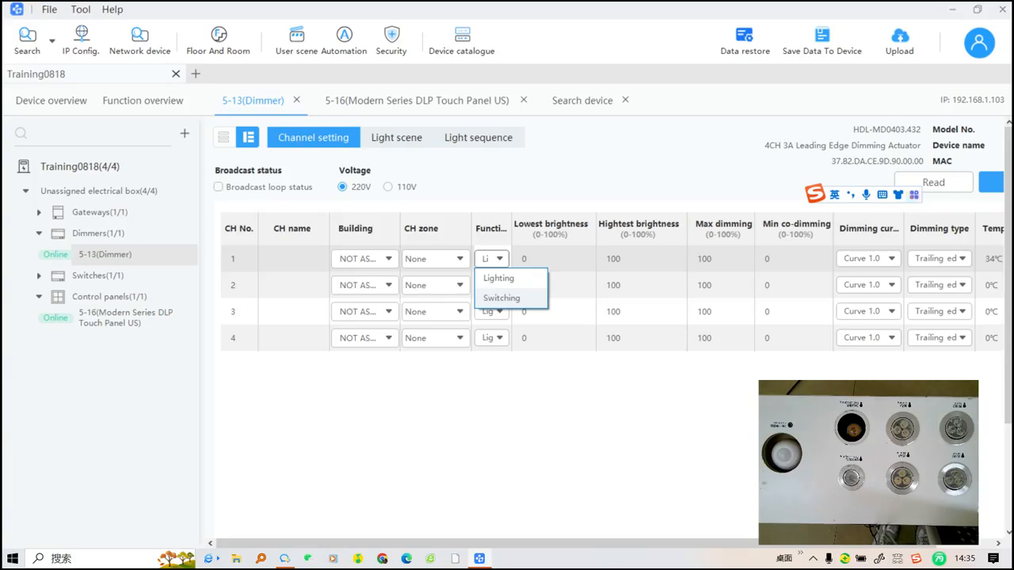
left_click(499, 278)
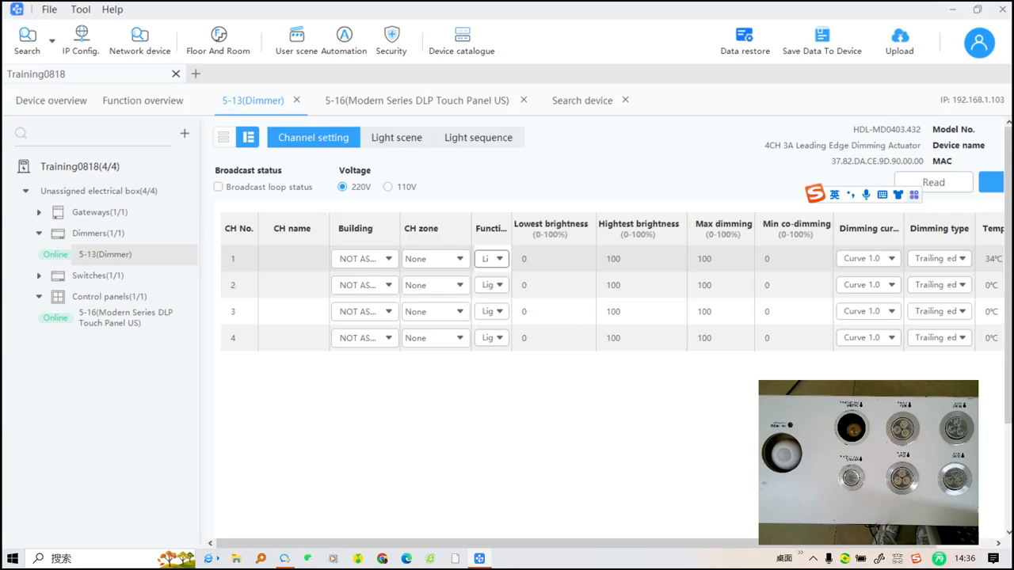
- Try a lowest brightness of 20 for channel 1, then set it back to 0
left_click_drag(576, 543, 621, 544)
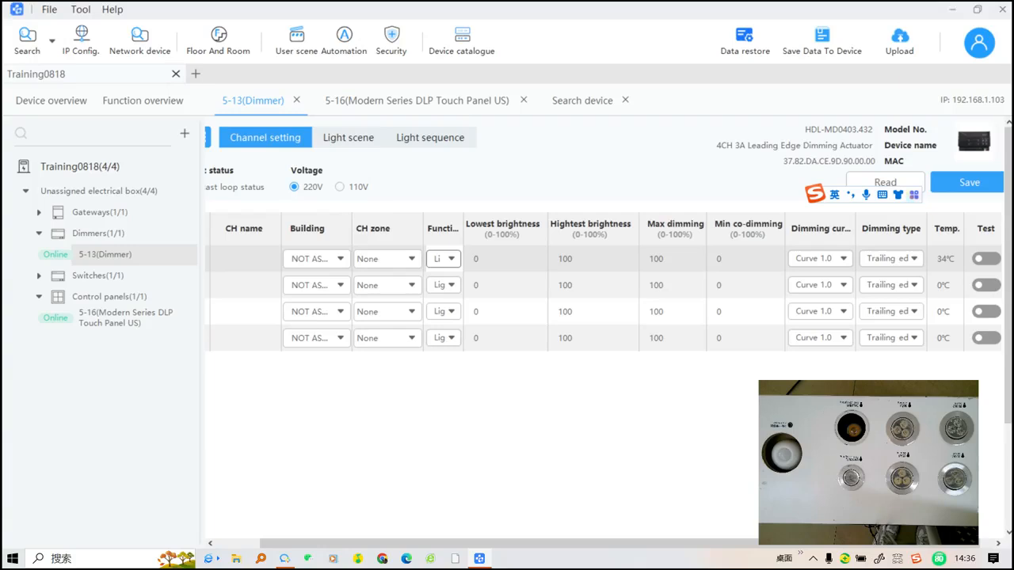
double_click(504, 259)
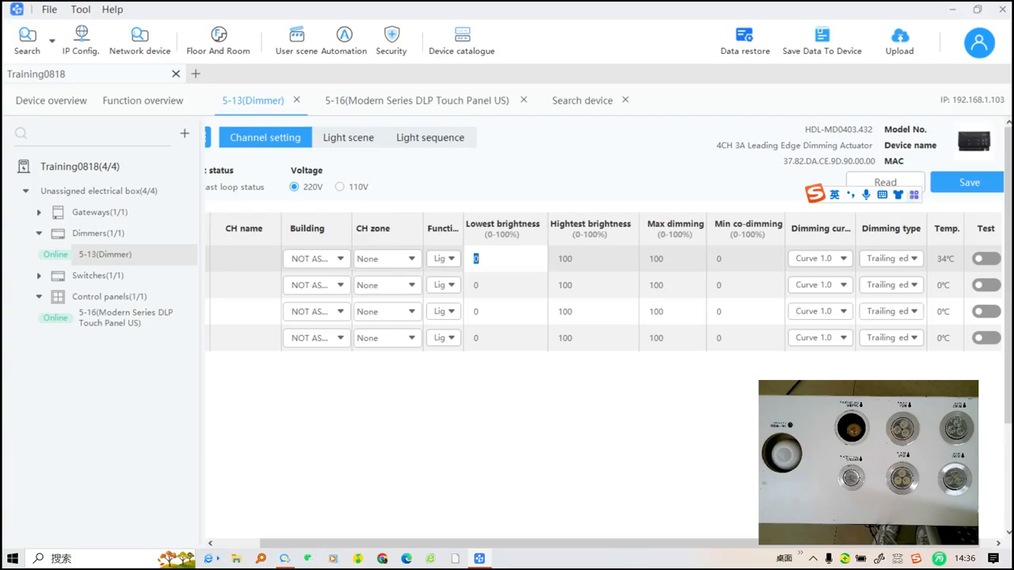
type("20")
key("ctrl+a")
left_click(484, 259)
key("BackSpace")
key("BackSpace")
type("0")
- Try a highest brightness of 80 for channel 1, then set it back to 100
double_click(566, 259)
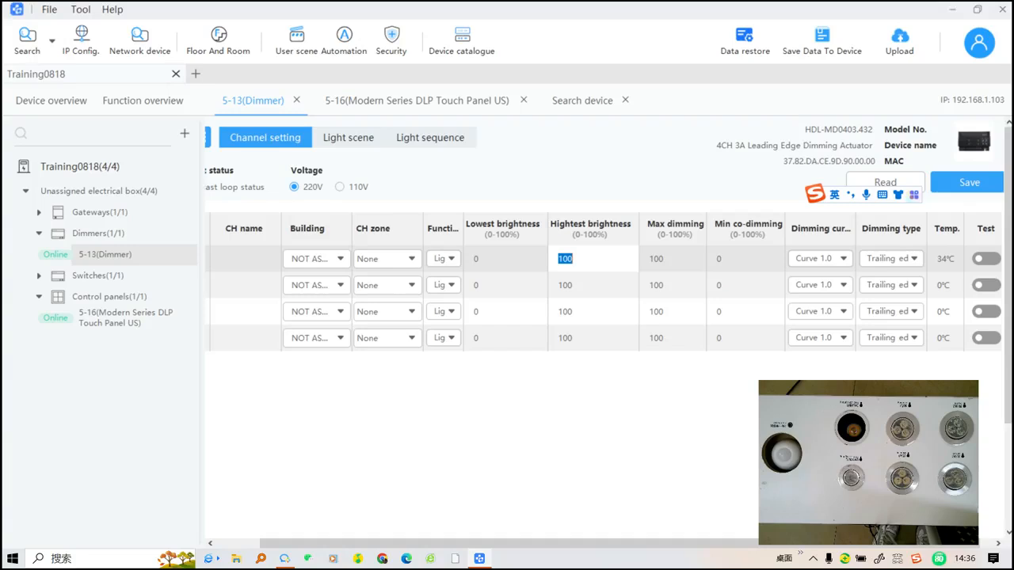
type("80")
double_click(563, 259)
type("100")
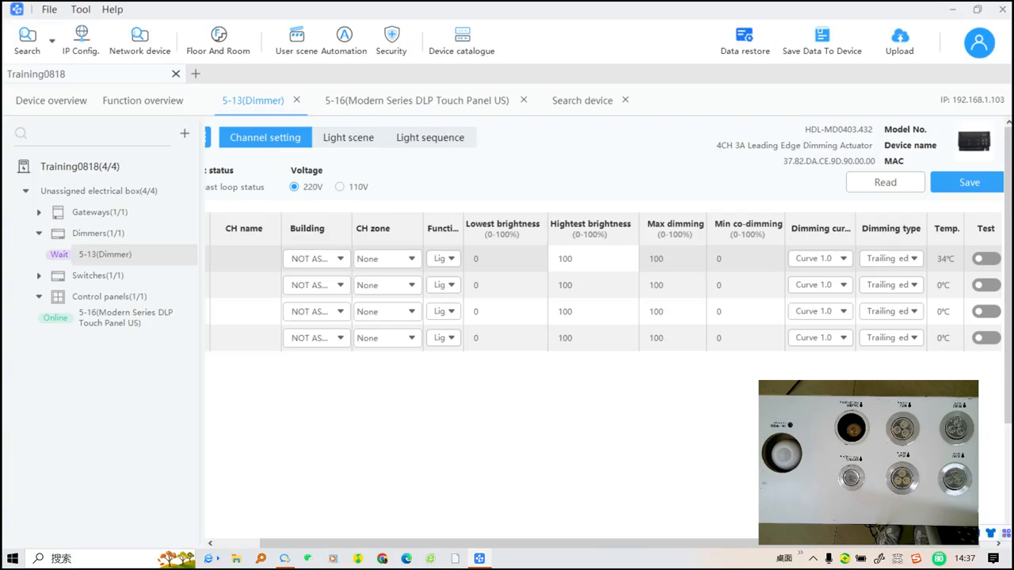
- Annotate a screen capture of the brightness columns with handwritten 100 → 80 notes in red, then discard it
key("alt+a")
left_click_drag(453, 114, 903, 418)
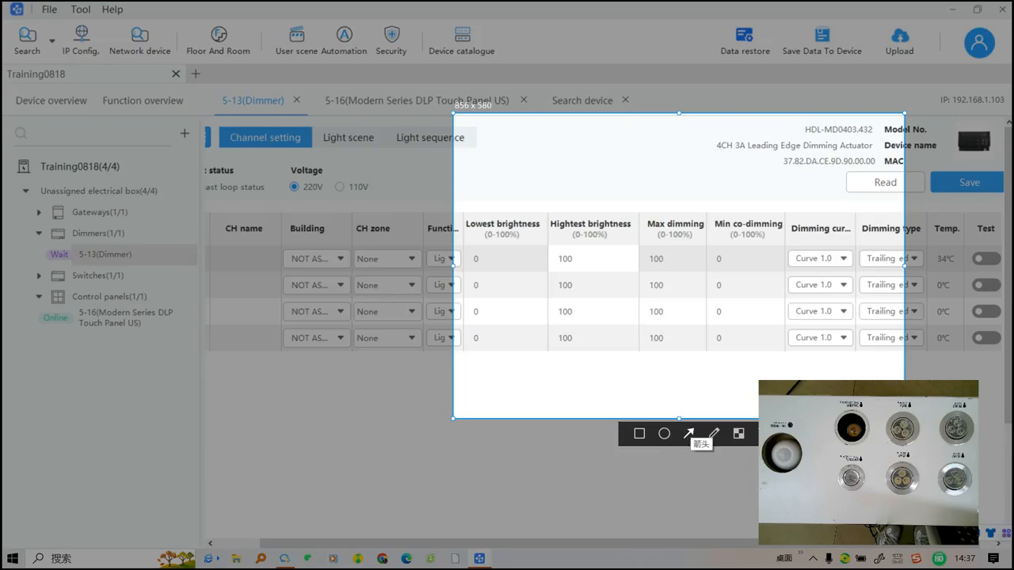
left_click(688, 433)
left_click(713, 433)
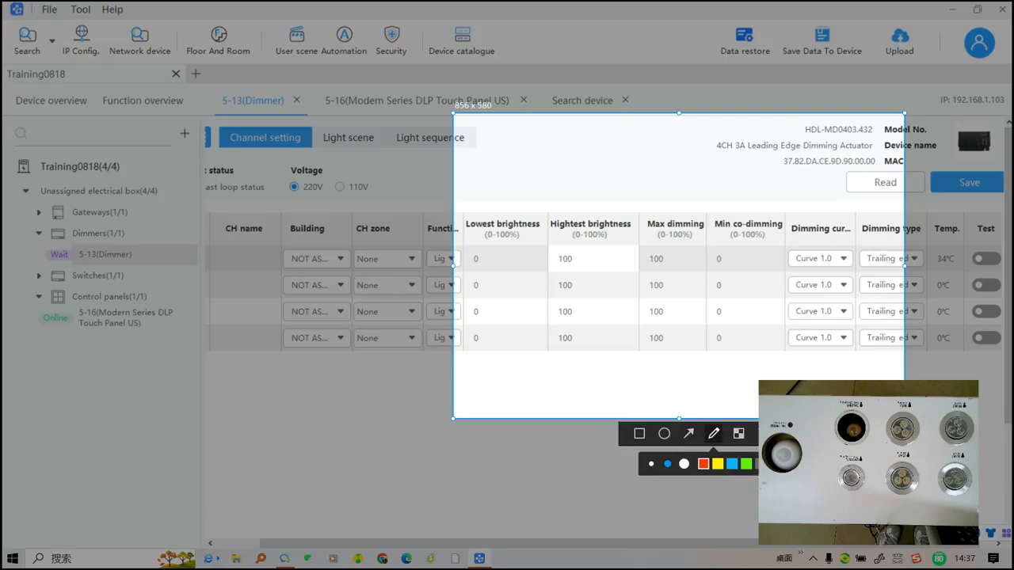
mouse_move(580, 154)
left_mouse_down()
mouse_move(582, 168)
mouse_move(599, 164)
mouse_move(594, 157)
left_mouse_up()
mouse_move(688, 183)
left_mouse_down()
mouse_move(683, 173)
mouse_move(677, 194)
mouse_move(700, 185)
left_mouse_up()
mouse_move(606, 164)
left_mouse_down()
mouse_move(659, 194)
mouse_move(634, 198)
left_mouse_up()
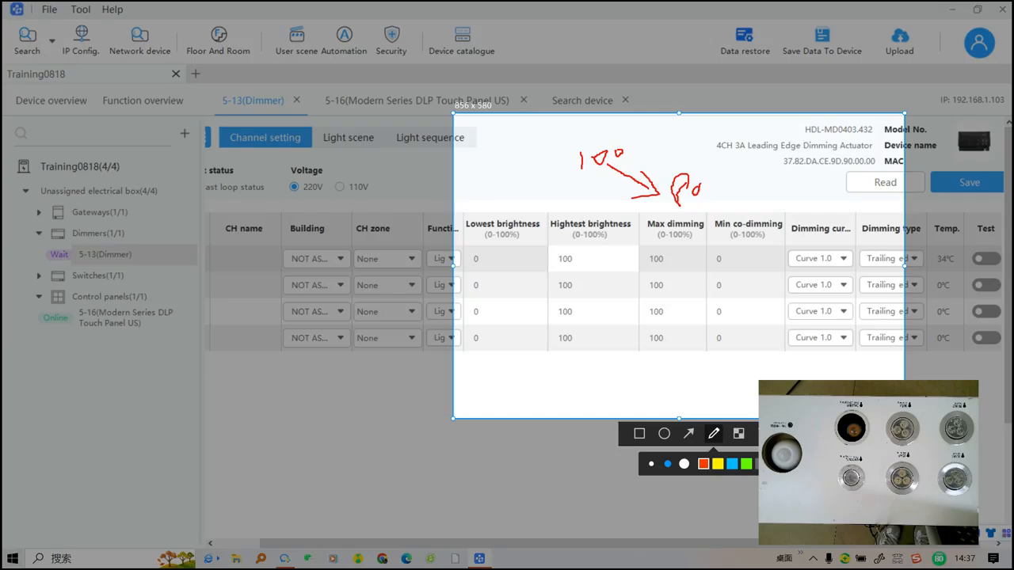
mouse_move(591, 240)
left_mouse_down()
mouse_move(590, 264)
mouse_move(617, 251)
mouse_move(606, 247)
mouse_move(620, 258)
mouse_move(625, 248)
mouse_move(689, 266)
mouse_move(720, 246)
left_mouse_up()
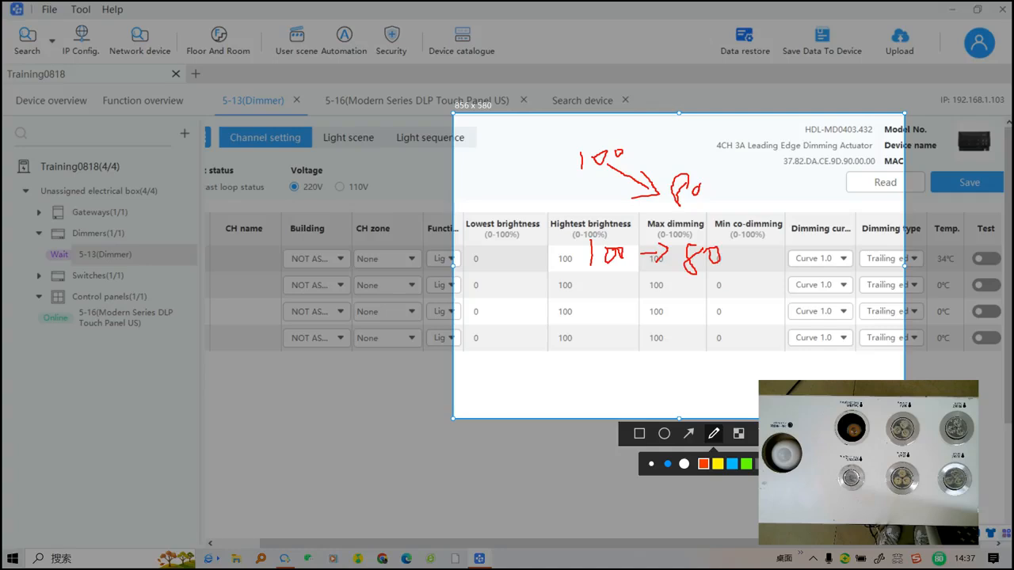
key("Escape")
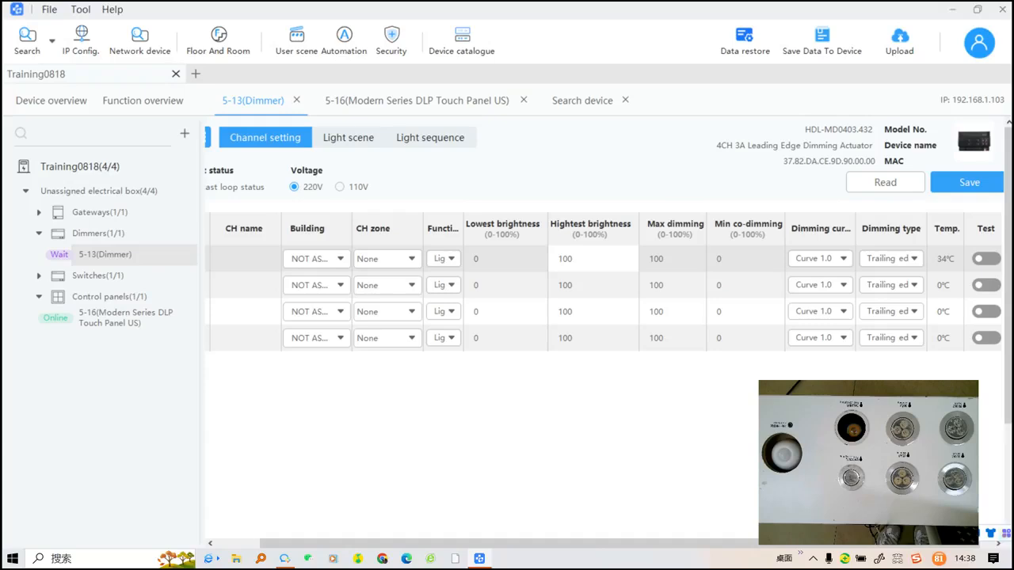
- Review the dimming type options offered for channel 1
left_click(912, 259)
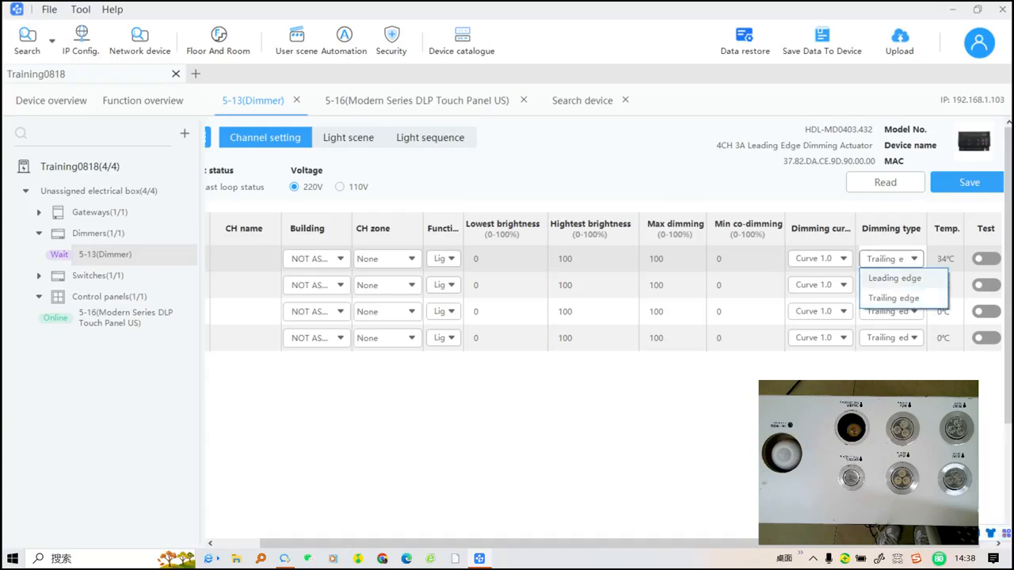
left_click(912, 259)
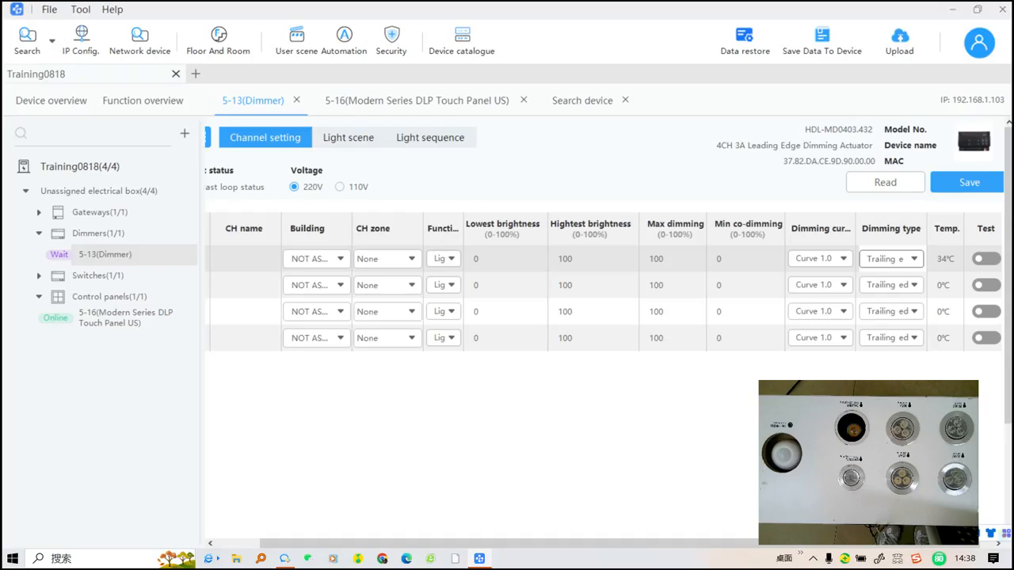
- Test all four dimmer channels by switching each one on and off again
left_click_drag(697, 543, 710, 544)
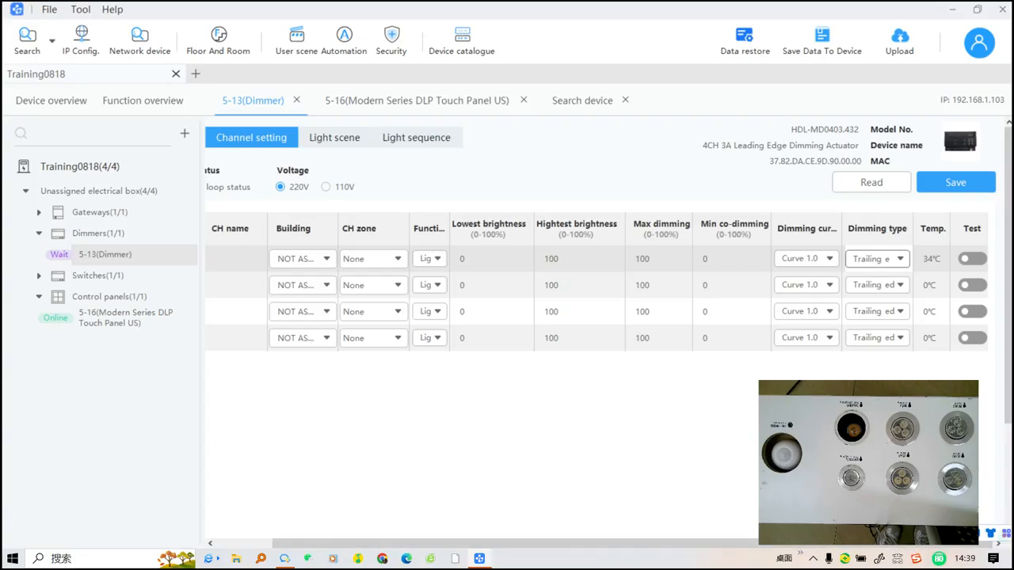
left_click(972, 258)
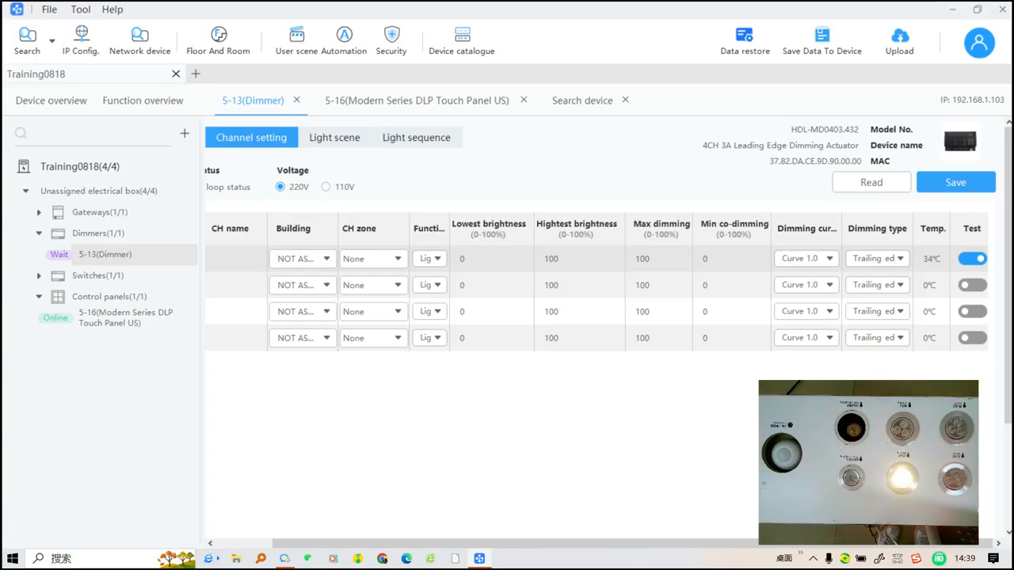
left_click(972, 259)
left_click(972, 285)
left_click(971, 285)
left_click(972, 311)
left_click(972, 338)
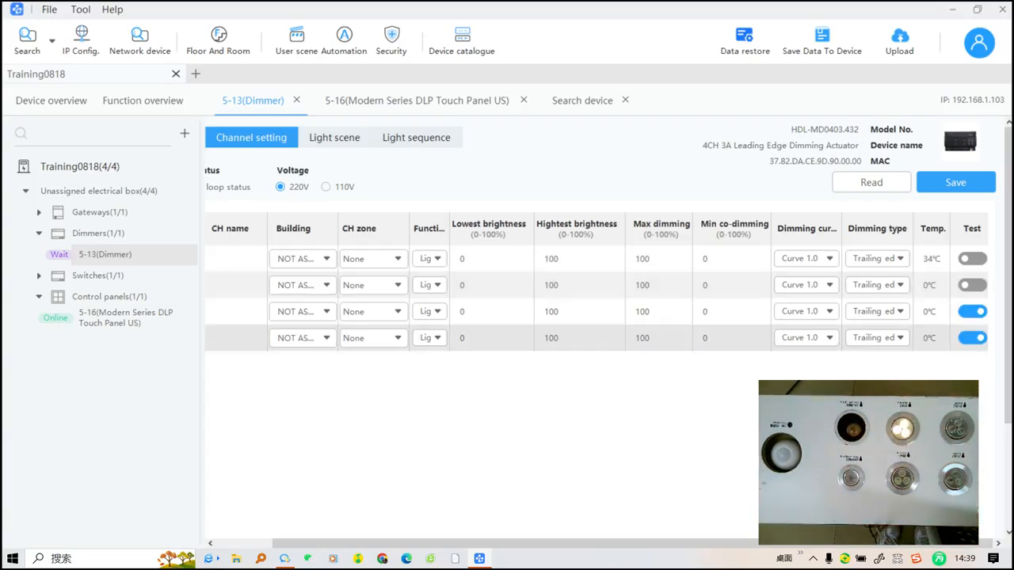
left_click(972, 311)
left_click(971, 338)
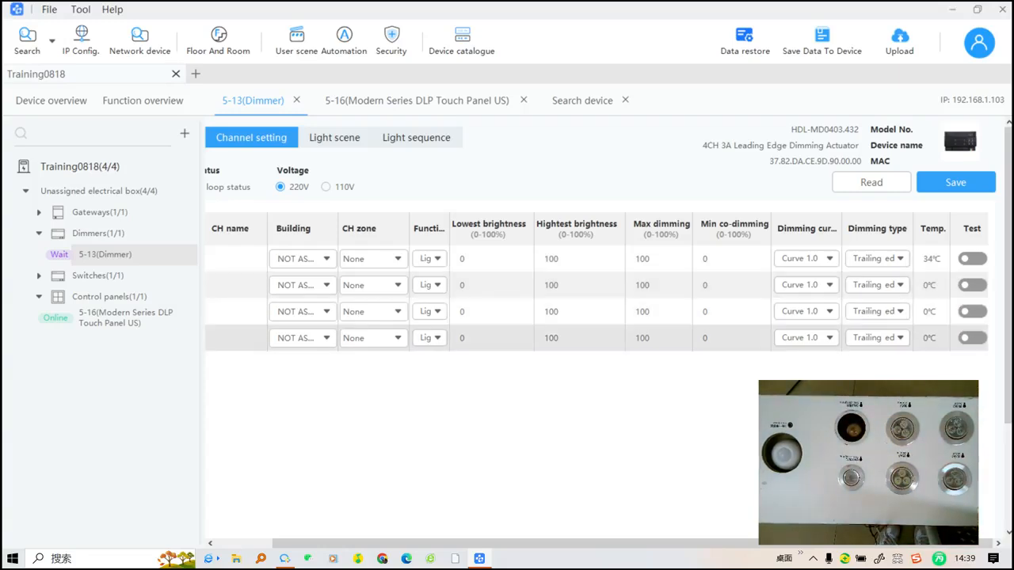
- Name channel 1 of the dimmer "Dm 1"
left_click_drag(792, 543, 732, 543)
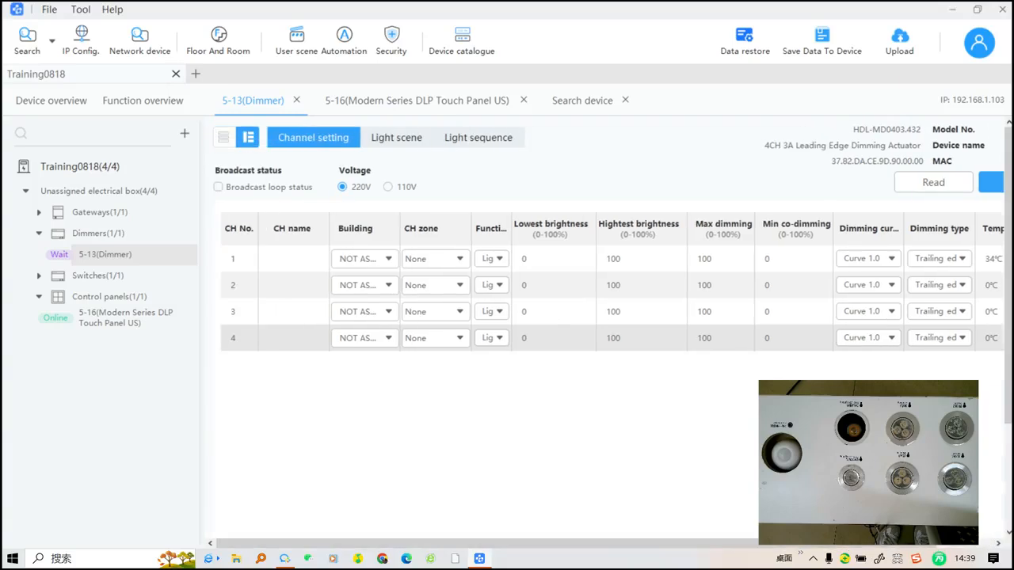
left_click(293, 259)
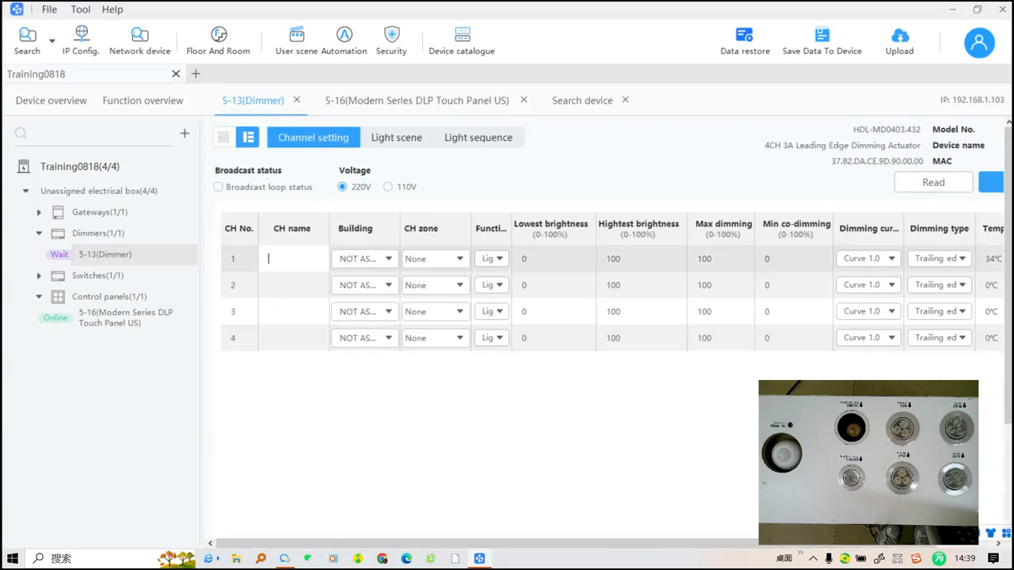
key("Caps_Lock")
type("D")
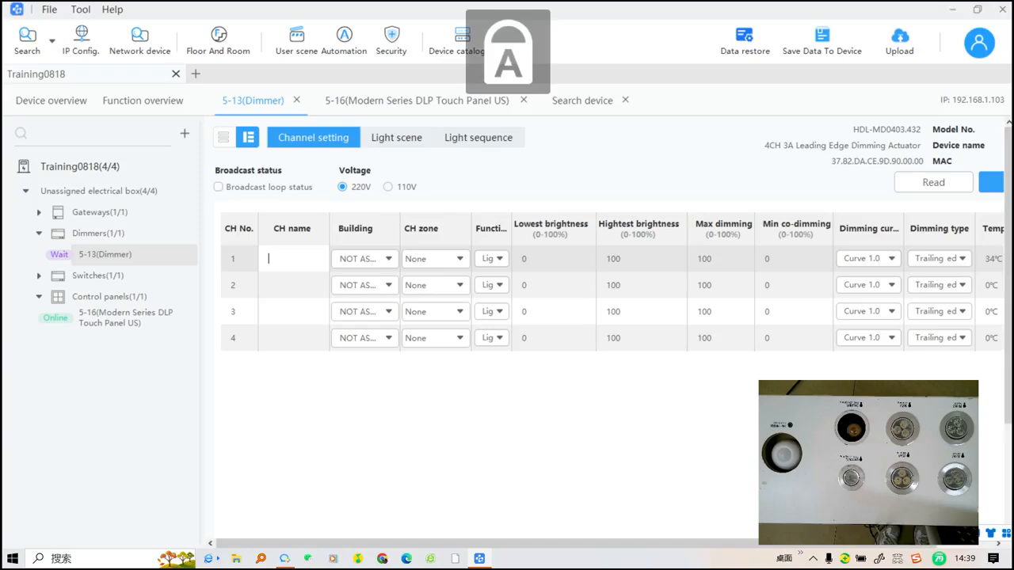
key("Caps_Lock")
type("m 1")
left_click(285, 285)
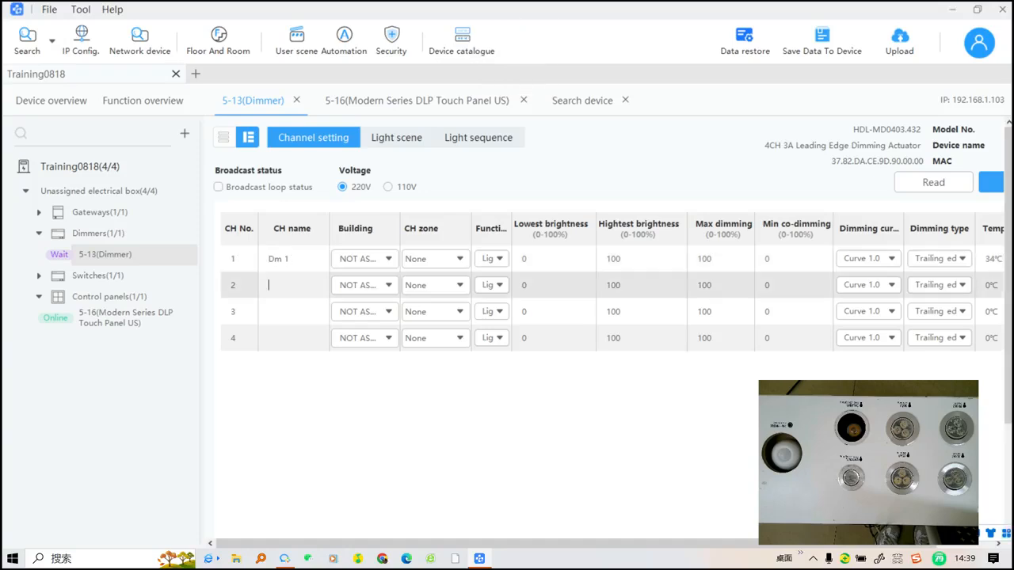
- Copy channel 1's name into channel 2 and change it to "Dm 2"
double_click(282, 259)
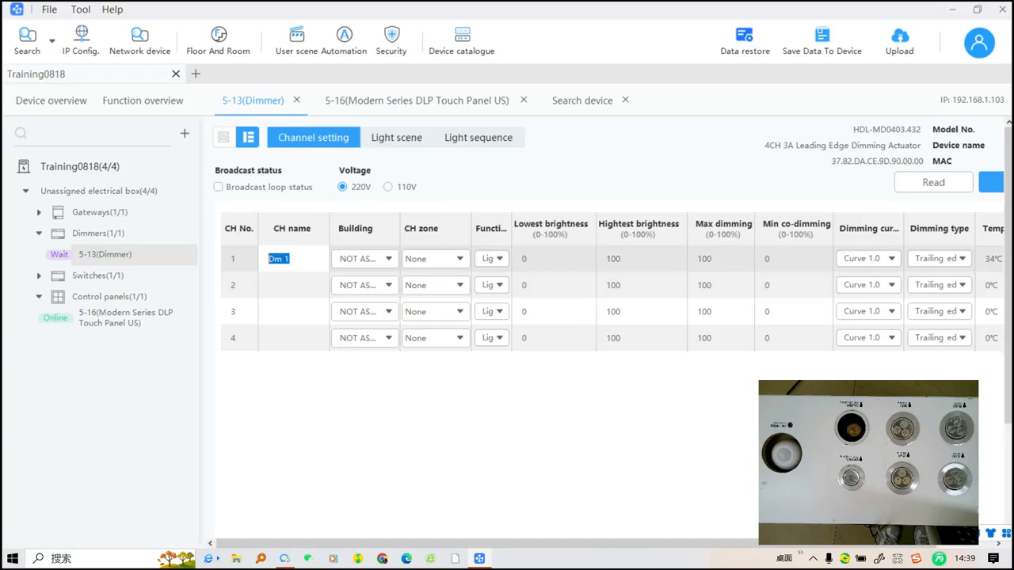
right_click(282, 259)
left_click(317, 300)
left_click(270, 285)
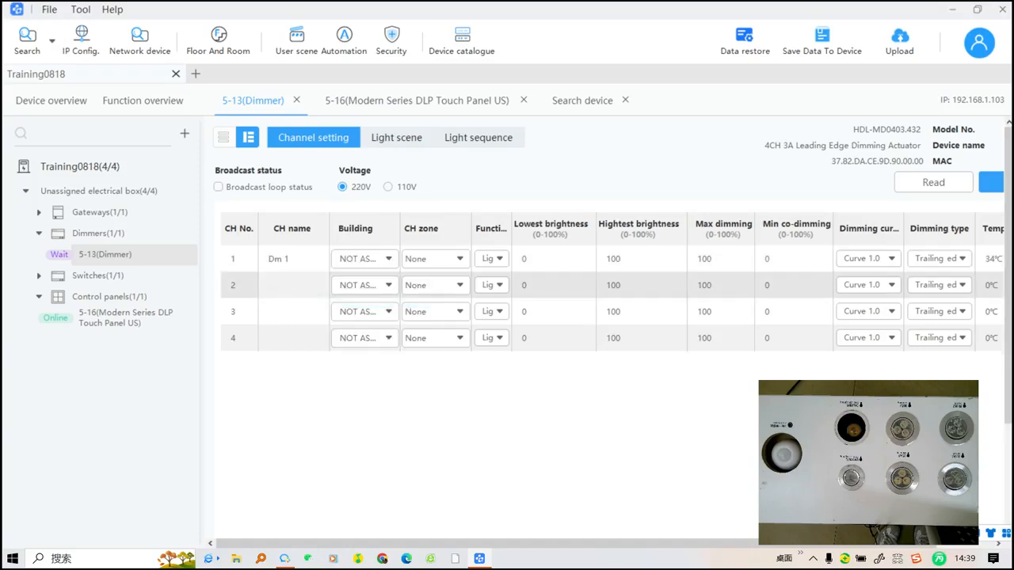
key("ctrl+v")
key("BackSpace")
type("2")
- Reuse the copied name to name channel 3 "Dm 3" and channel 4 "Dm 4"
left_click(288, 311)
key("ctrl+v")
key("BackSpace")
type("3")
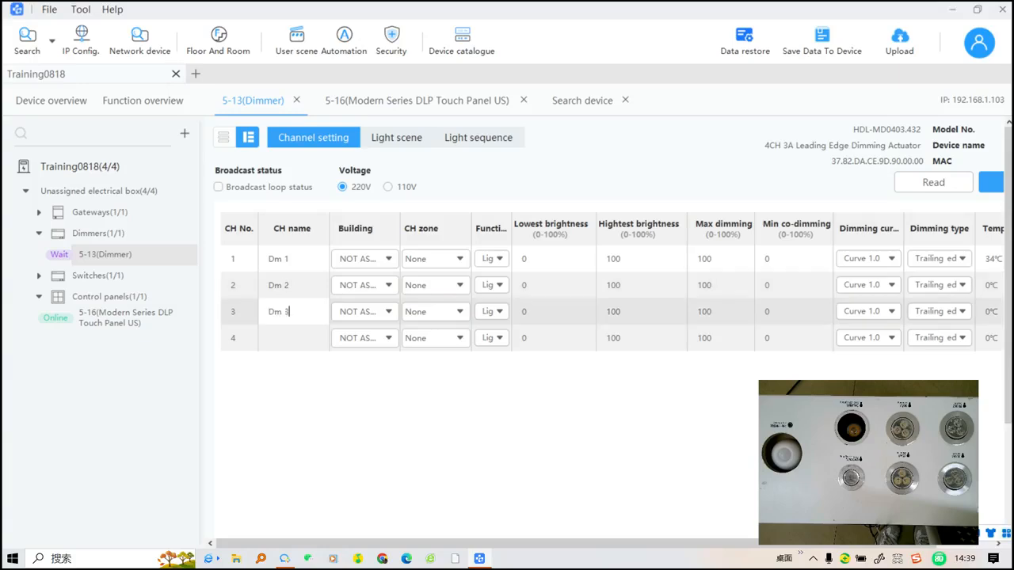
left_click(289, 338)
key("ctrl+v")
key("ctrl+a")
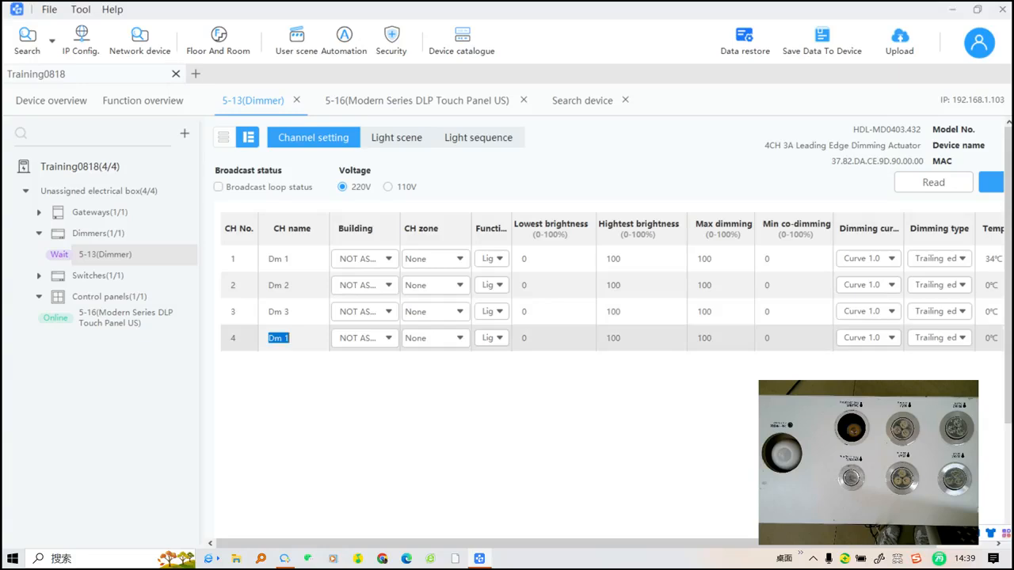
key("End")
key("BackSpace")
type("4")
- Assign channels 1 and 2 to the Living Room on floor F1
left_click(371, 259)
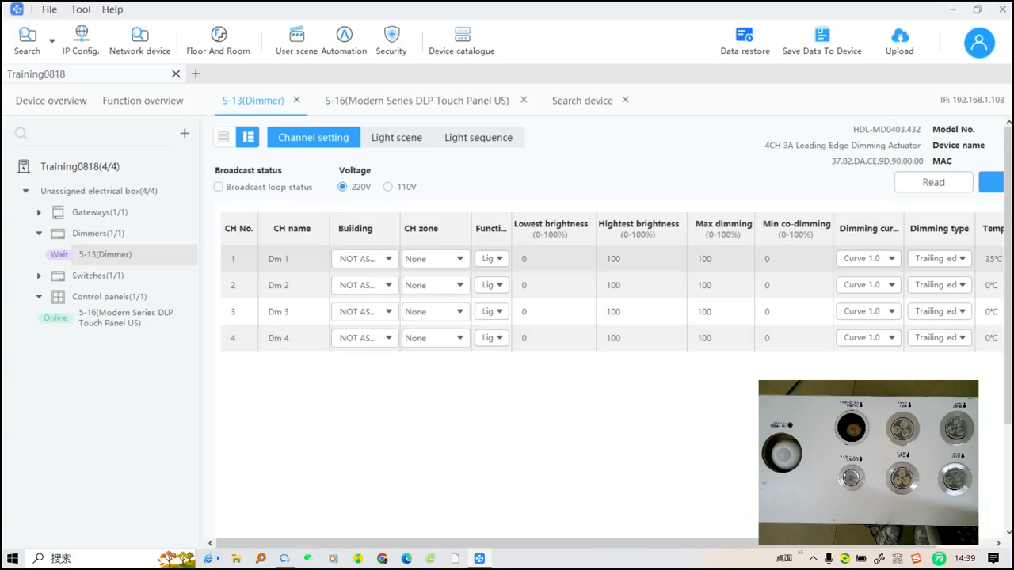
left_click(364, 259)
left_click(342, 310)
left_click(370, 332)
left_click(371, 285)
left_click(370, 285)
left_click(342, 338)
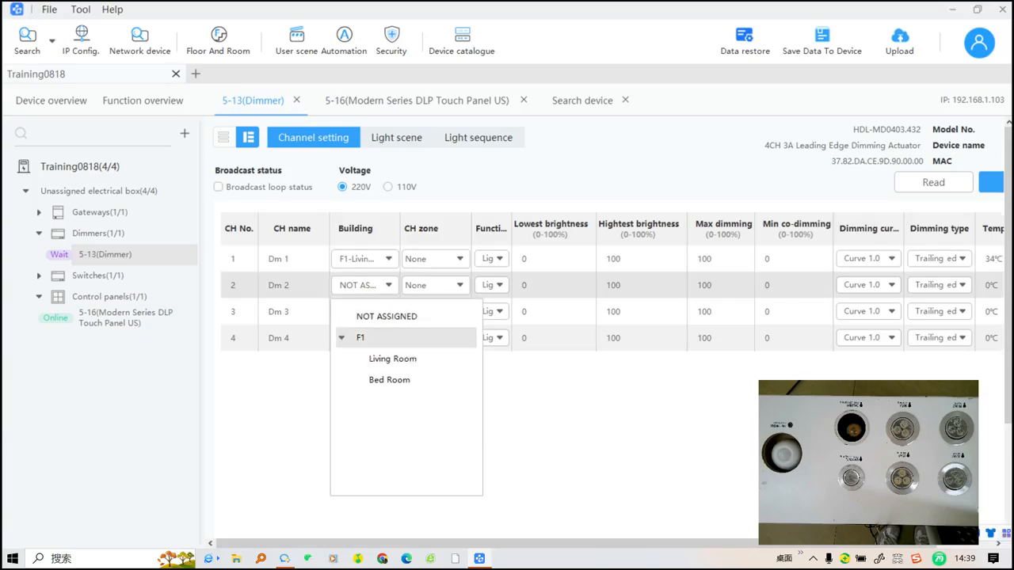
left_click(392, 359)
- Assign channels 3 and 4 to the Bed Room on floor F1
left_click(371, 311)
left_click(370, 312)
left_click(341, 363)
left_click(389, 406)
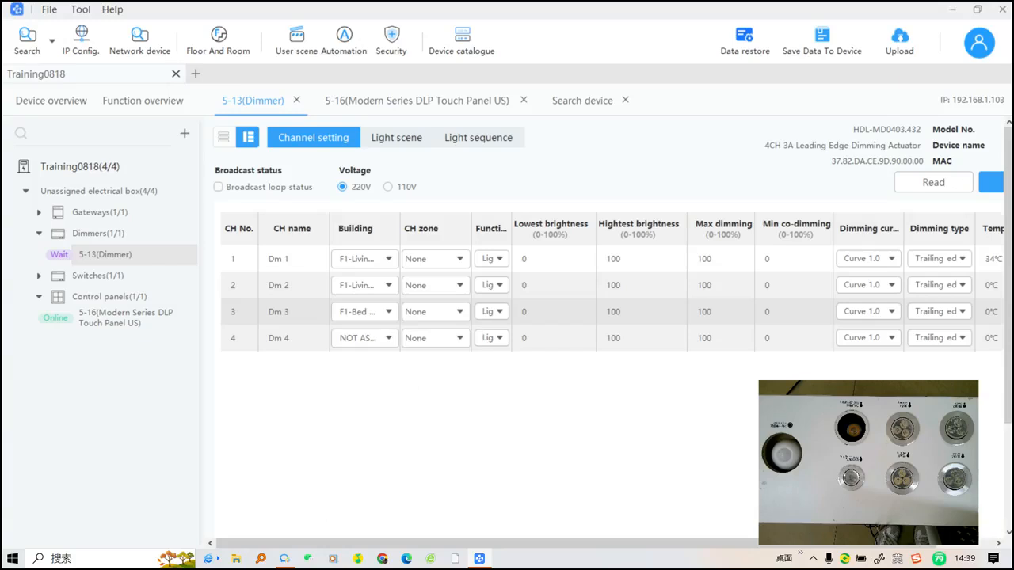
left_click(371, 337)
left_click(364, 432)
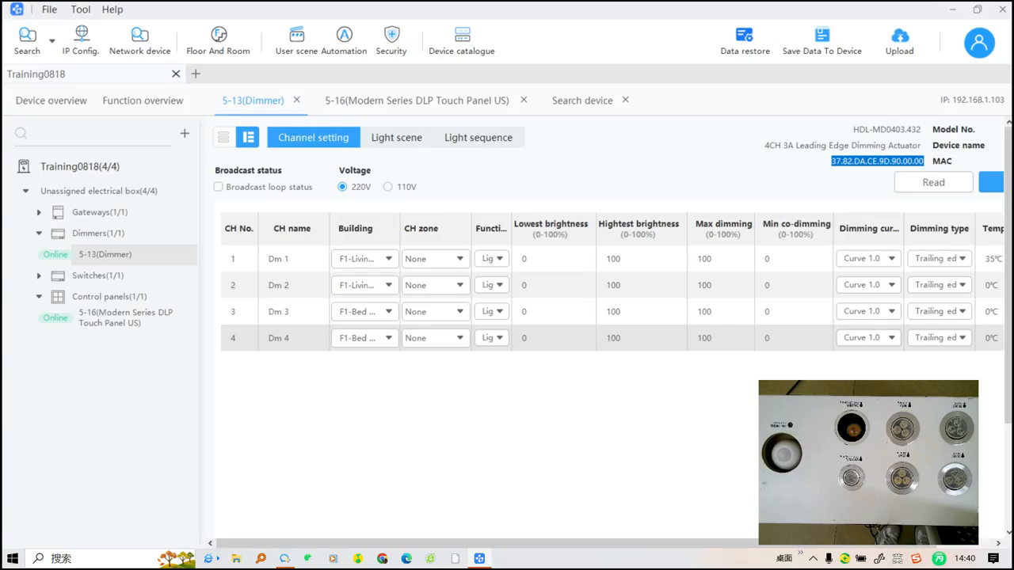
- Open the channel zone settings and name the first zone "Living Room"
left_click(435, 259)
left_click(317, 177)
key("Caps_Lock")
type("L")
key("Caps_Lock")
type("iving")
key("Caps_Lock")
type("R")
key("Caps_Lock")
type("oom")
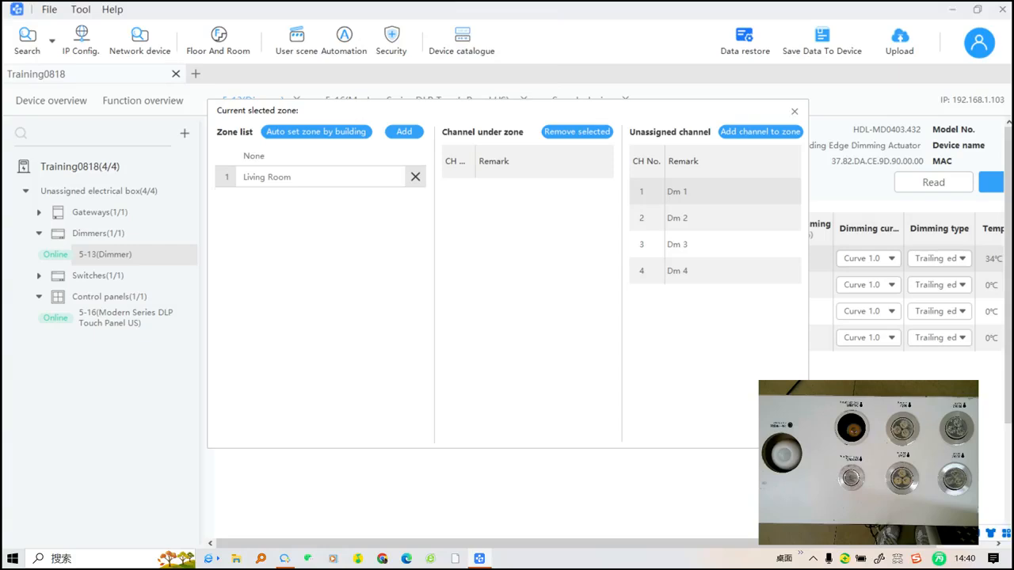
key("Return")
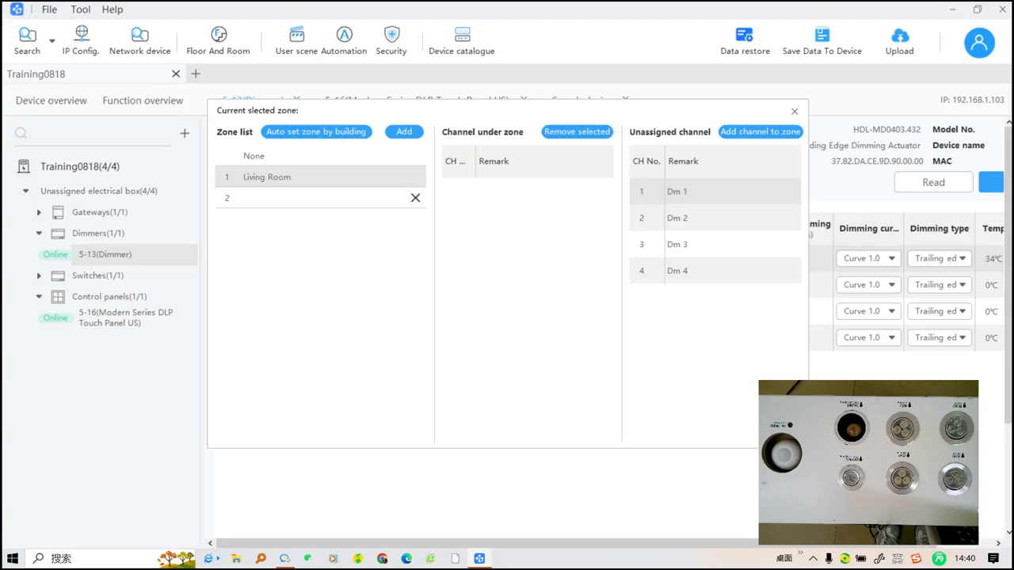
- Name the second zone "Bedroom"
left_click(317, 198)
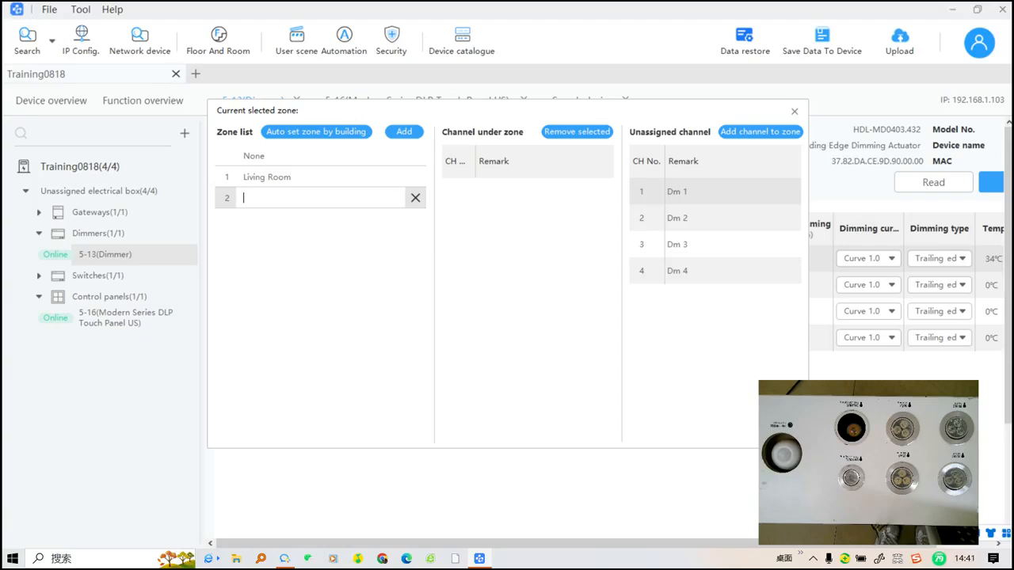
type("Bed")
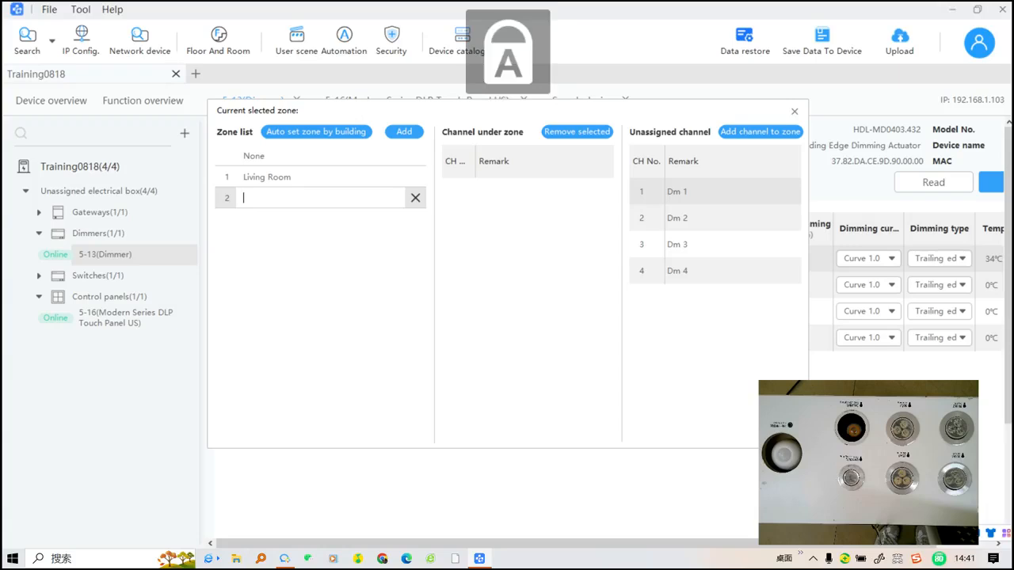
type("room")
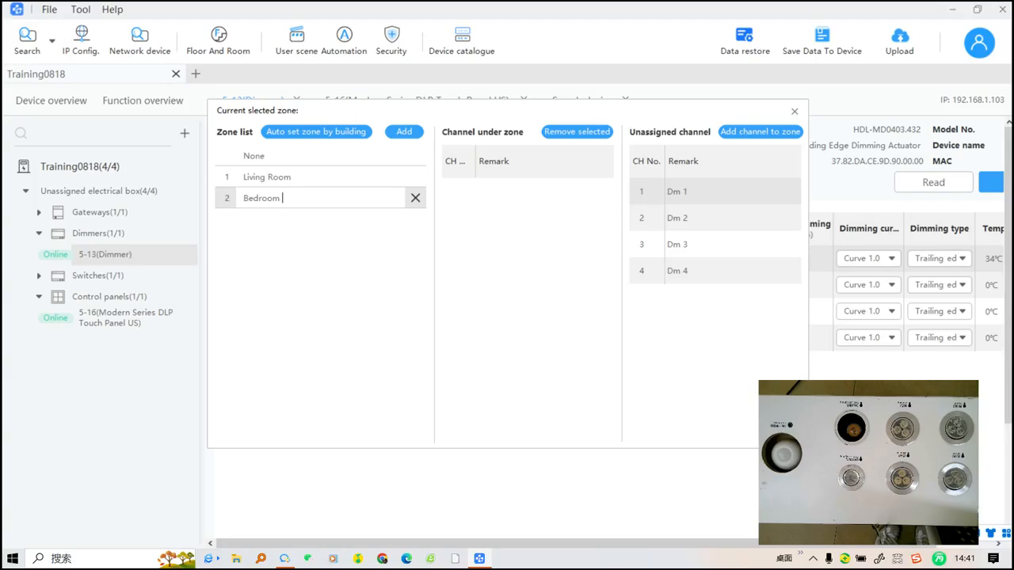
- Add unassigned channels 1 and 2 (Dm 1 and Dm 2) to the Living Room zone
left_click(268, 177)
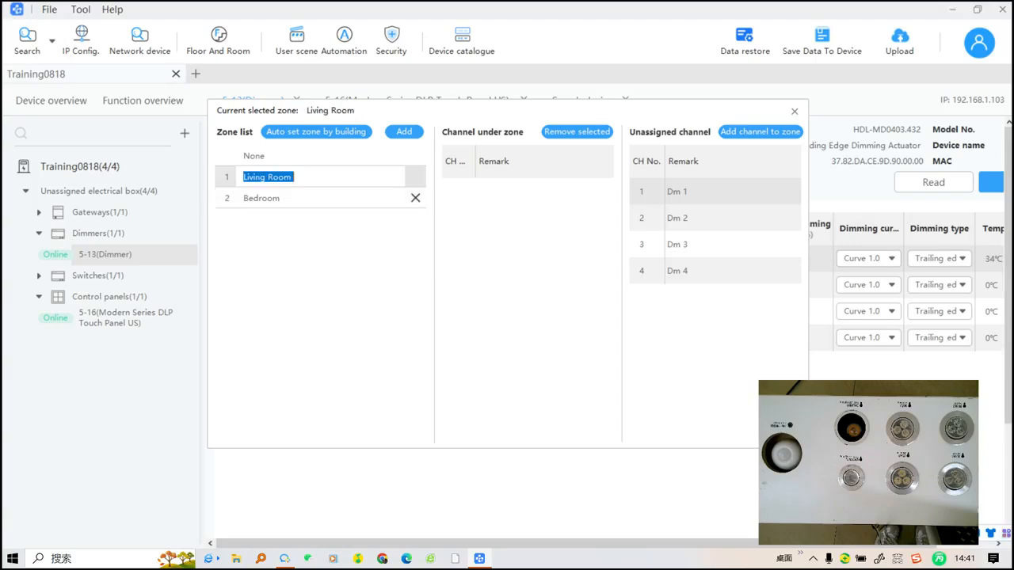
left_click(760, 133)
left_click(761, 133)
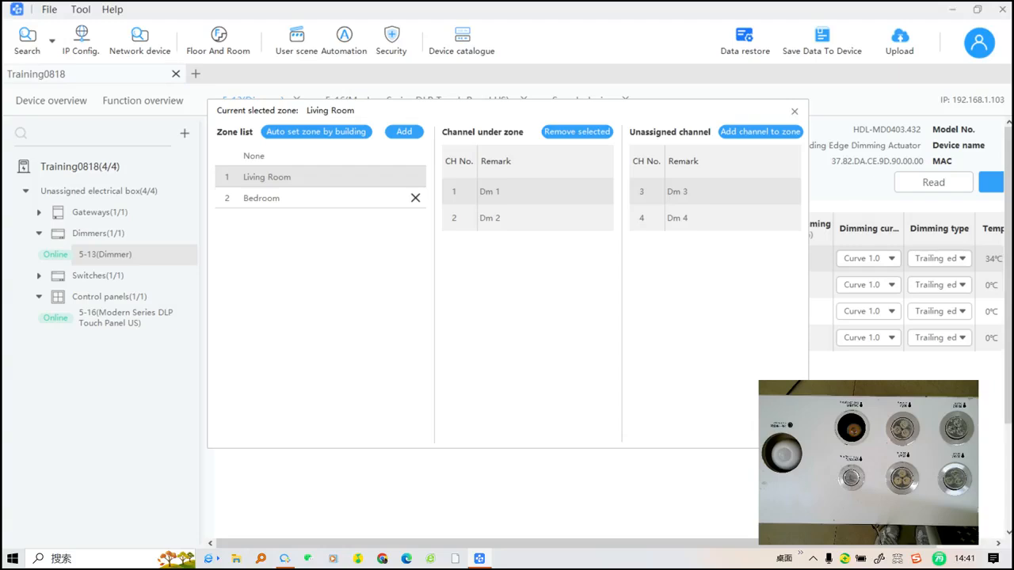
- Add channels 3 and 4 (Dm 3 and Dm 4) to the Bedroom zone and save the channel settings
left_click(263, 198)
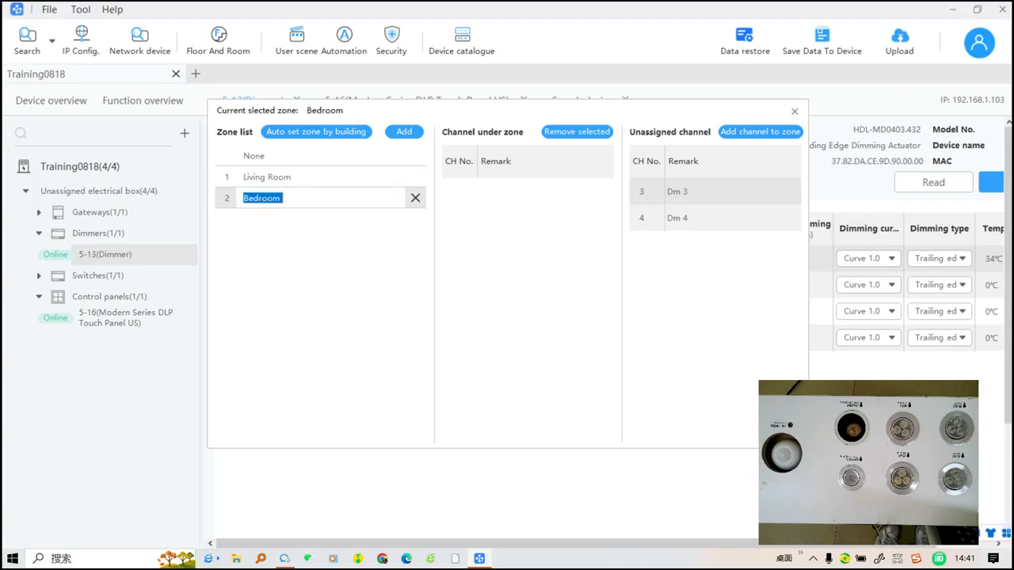
left_click(760, 132)
left_click(760, 132)
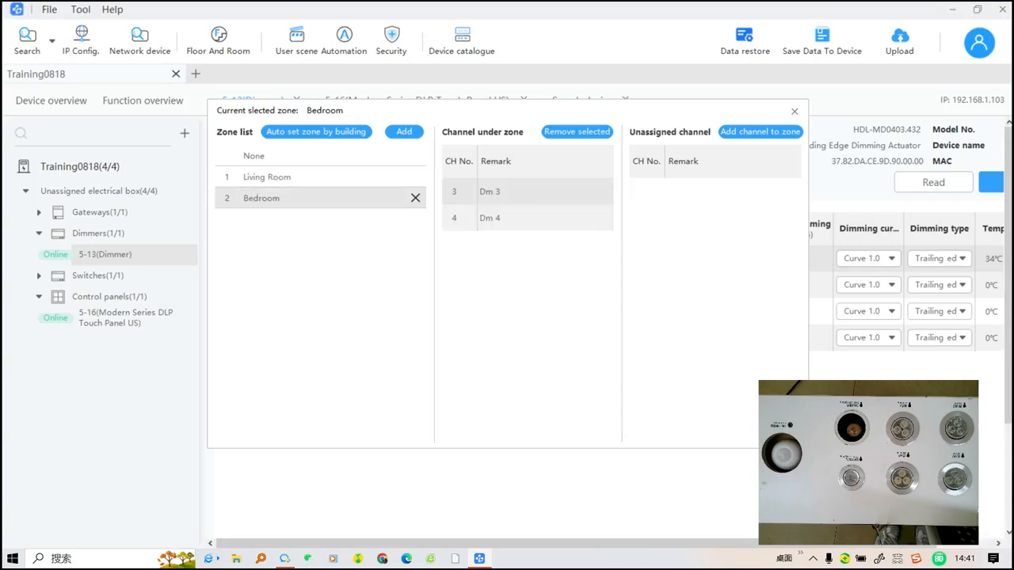
left_click(794, 111)
left_click(991, 182)
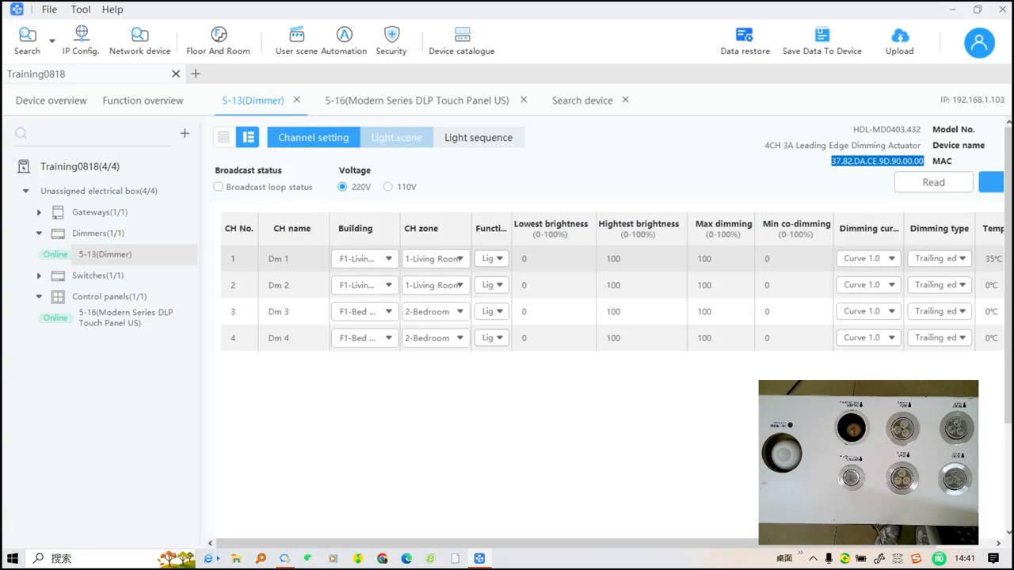
- Open the dimmer's light scene settings and name Living Room scene 0 "All of by Default DM"
left_click(396, 137)
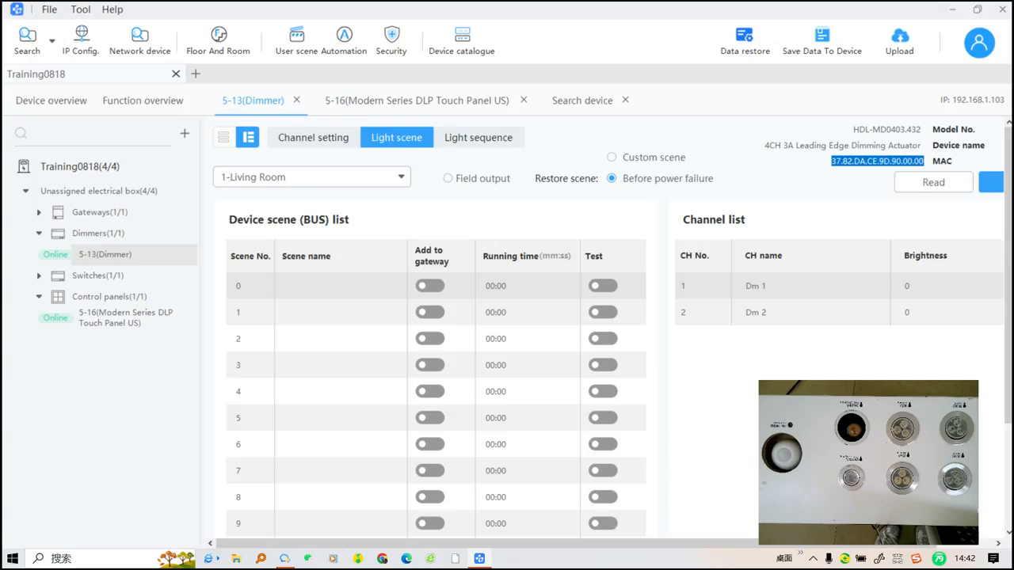
left_click(340, 286)
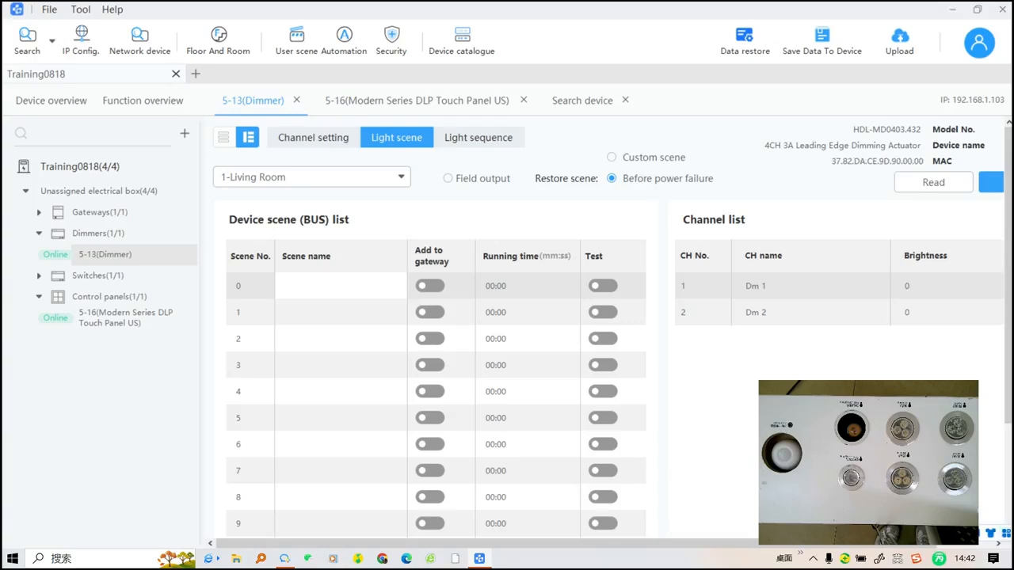
key("Caps_Lock")
type("A")
key("Caps_Lock")
type("ll of by")
key("Caps_Lock")
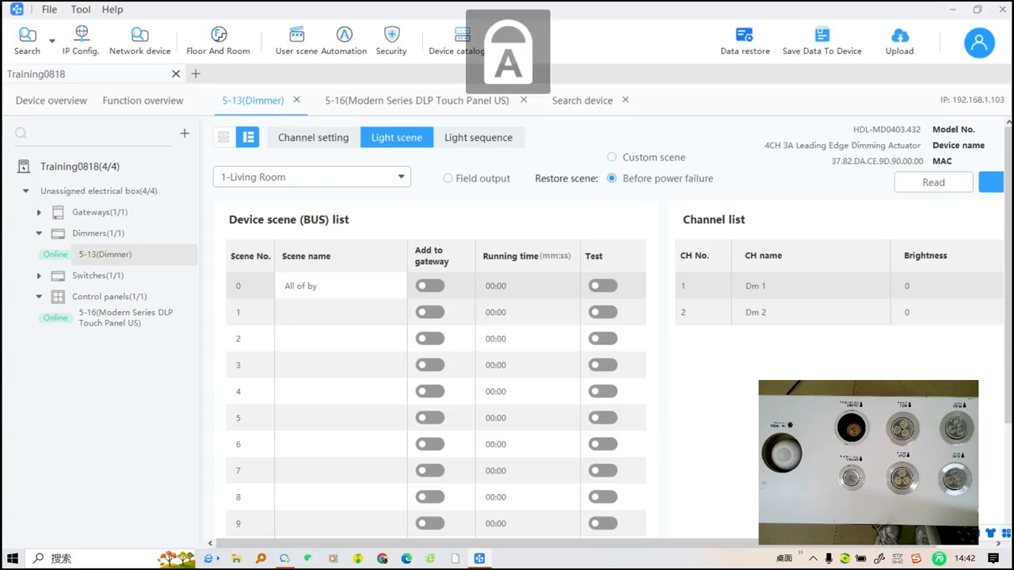
type("D")
key("Caps_Lock")
type("efault")
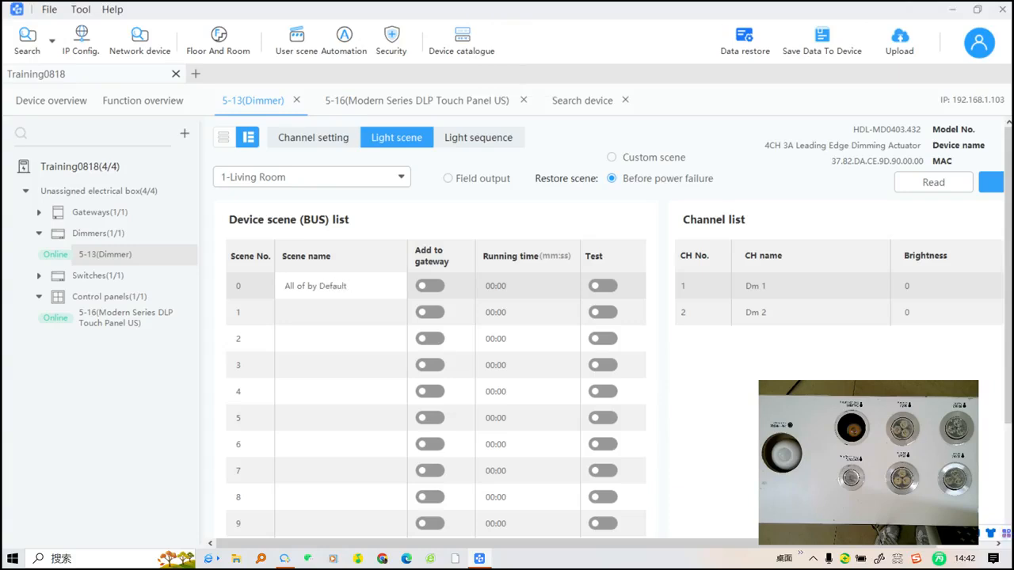
key("Caps_Lock")
type("DM")
key("Return")
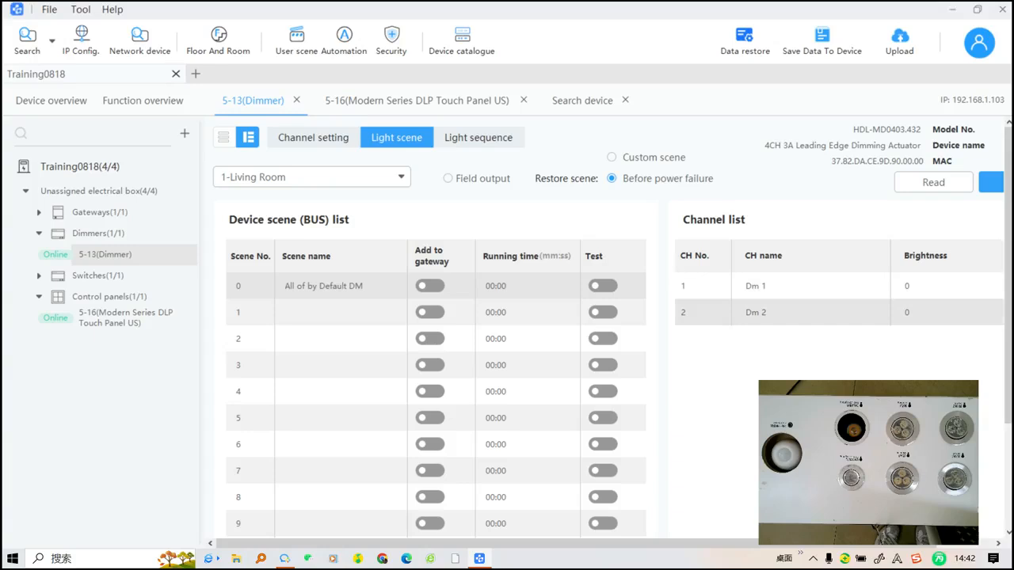
- Name scene 1 "Scene 1 DM" and set the brightness of channel 2 in it to 50
left_click(323, 312)
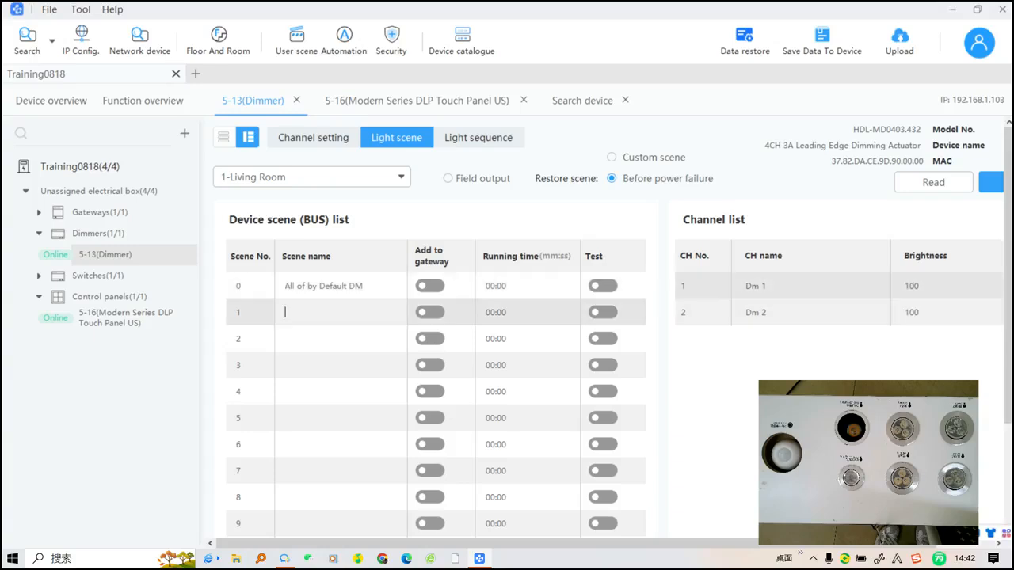
type("S")
key("Caps_Lock")
type("ce")
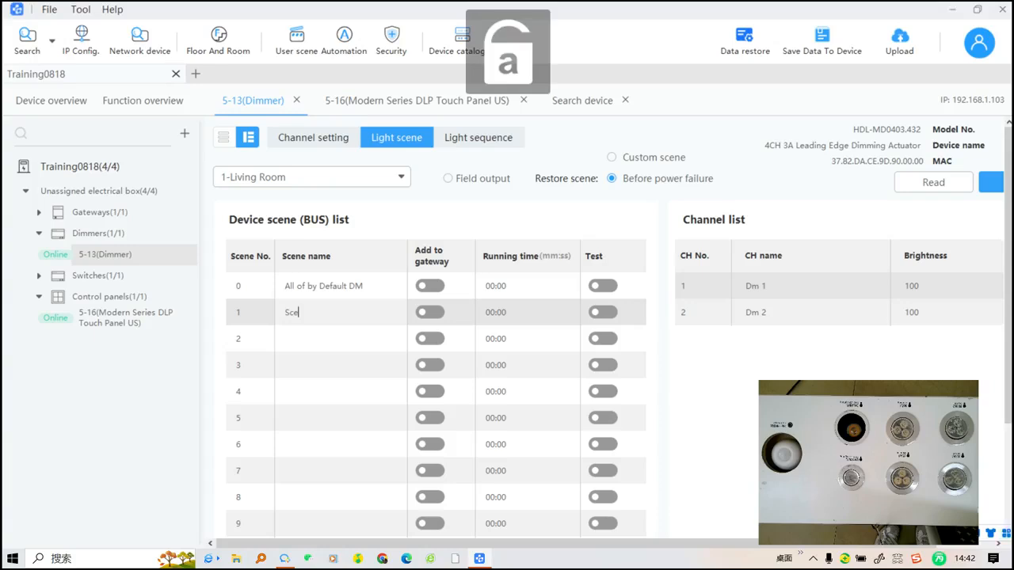
type("ne 1")
key("Caps_Lock")
type("DM")
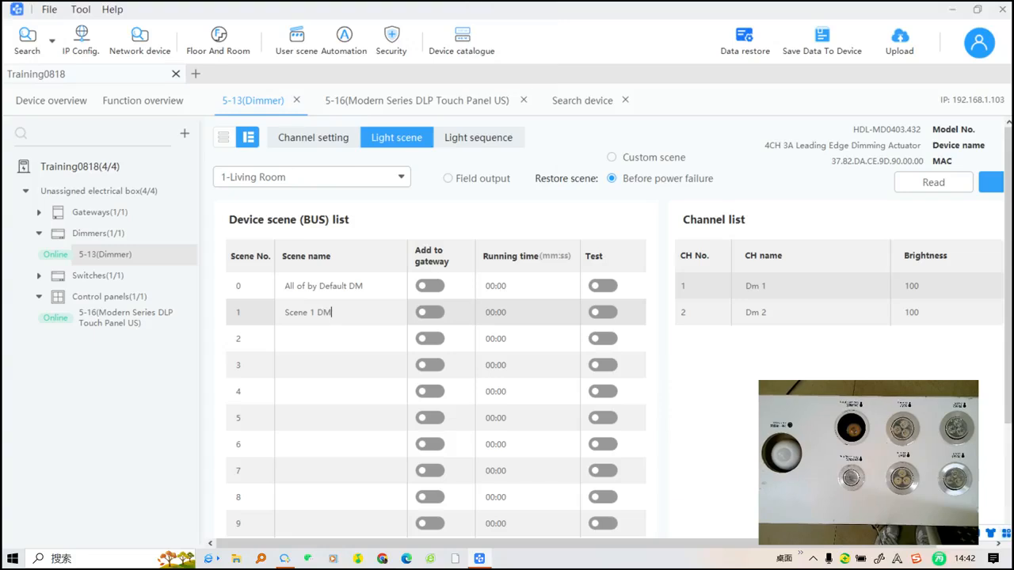
left_click(912, 286)
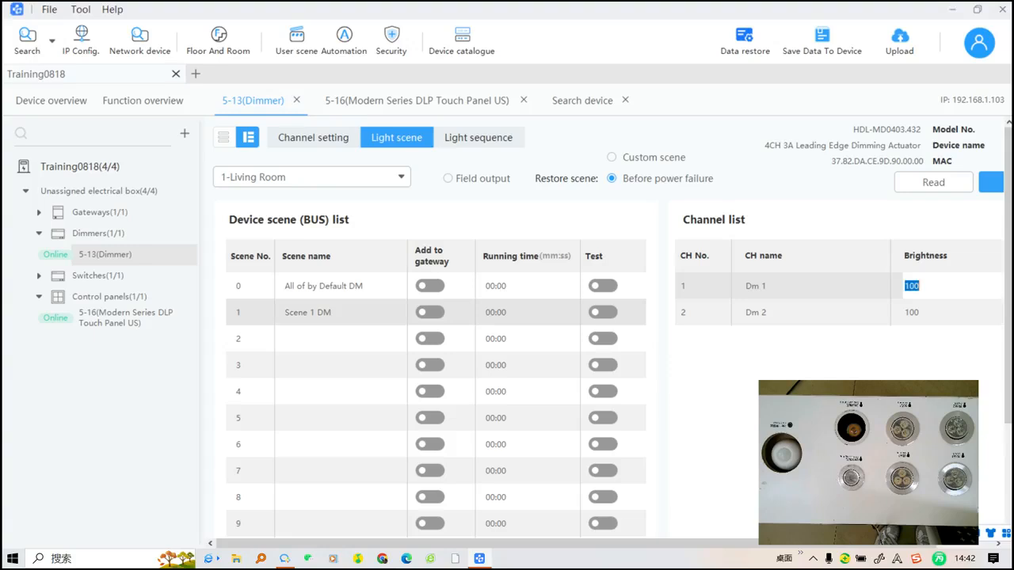
left_click(911, 312)
type("50")
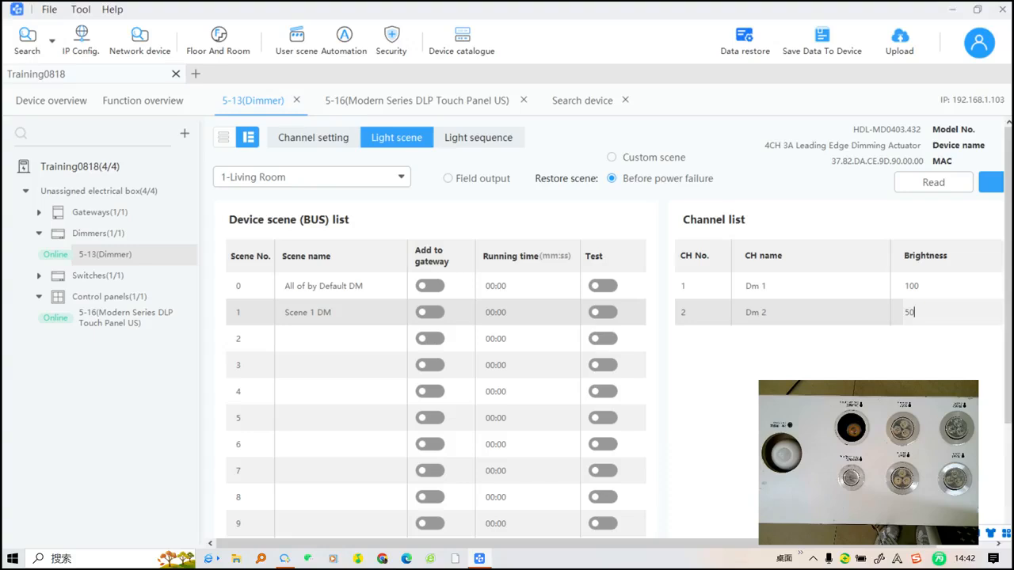
- Name scene 2 "Scene 2 DM", keeping both channel brightness values
left_click(340, 339)
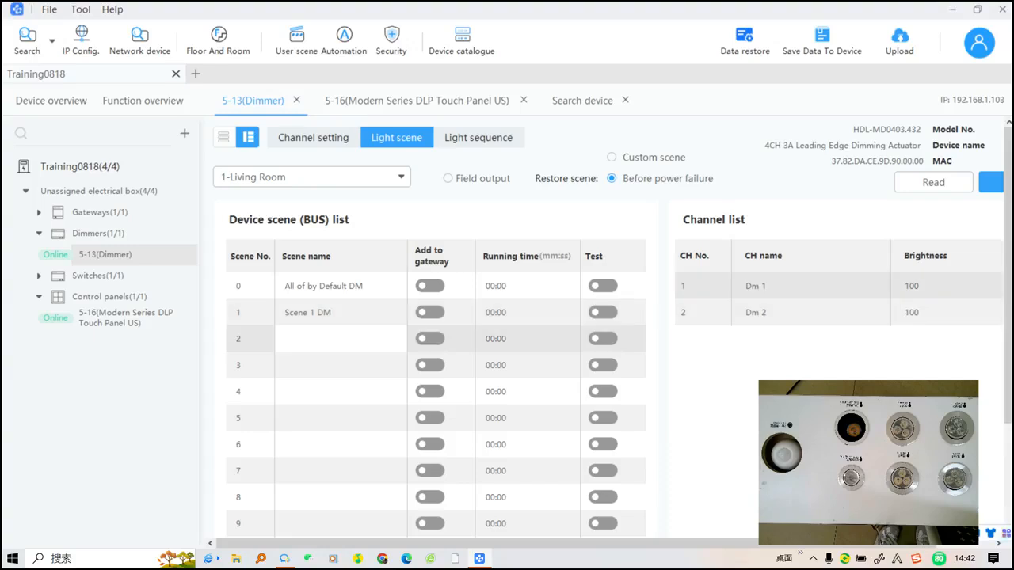
key("Caps_Lock")
type("S")
key("Caps_Lock")
key("BackSpace")
key("Caps_Lock")
type("S")
key("Caps_Lock")
type("cene 2")
key("Caps_Lock")
type("DM")
key("Caps_Lock")
left_click(911, 312)
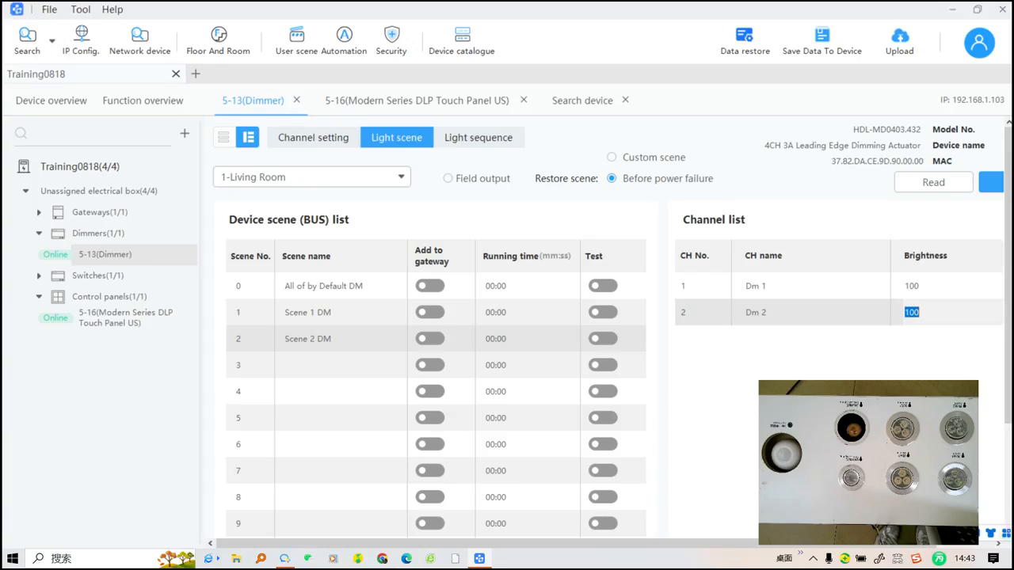
- Name scene 3 of the Living Room zone "Scene 3 DM"
left_click(339, 365)
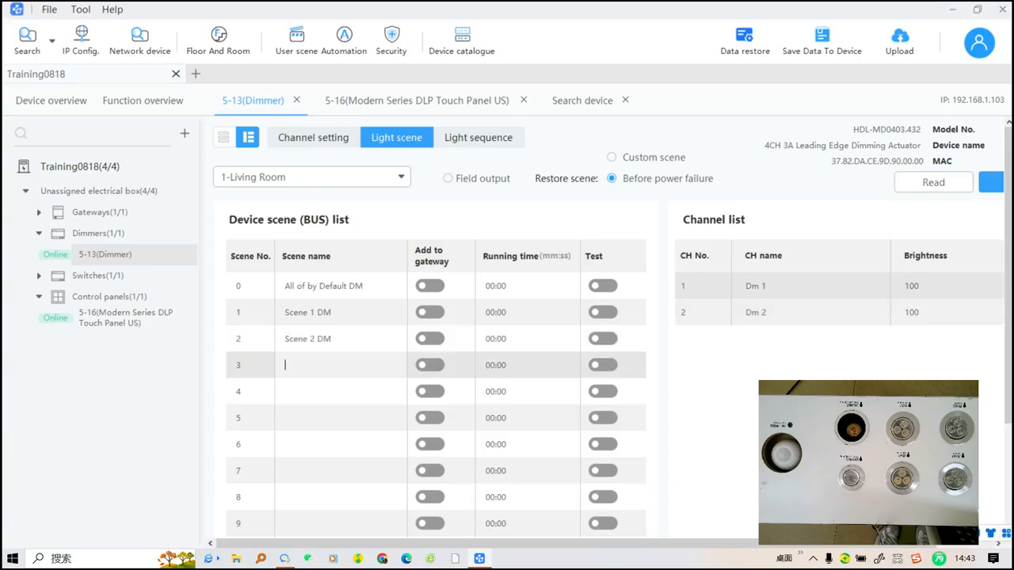
key("Caps_Lock")
type("S")
key("Caps_Lock")
type("cene 3")
key("Caps_Lock")
type("DM")
key("Caps_Lock")
- Set scene 3's brightness to 30 for channel 1 and 70 for channel 2, and save the scenes
left_click(912, 286)
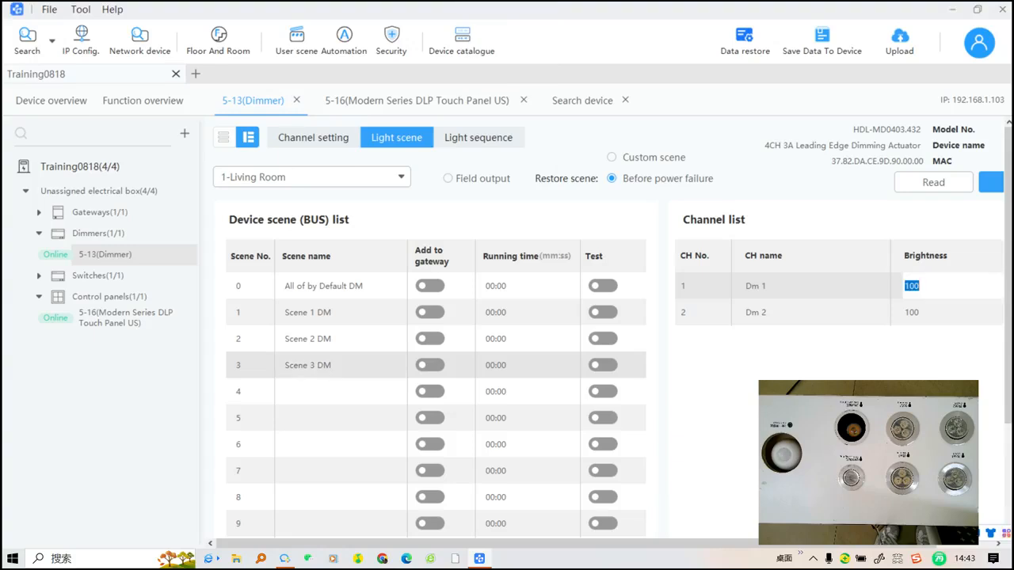
type("30")
left_click(912, 312)
type("70")
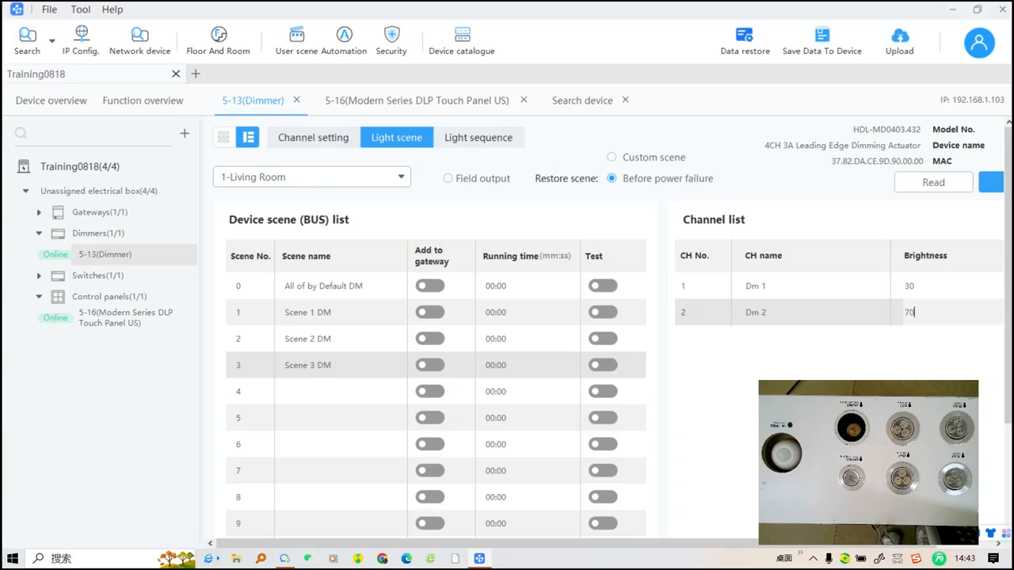
left_click(991, 182)
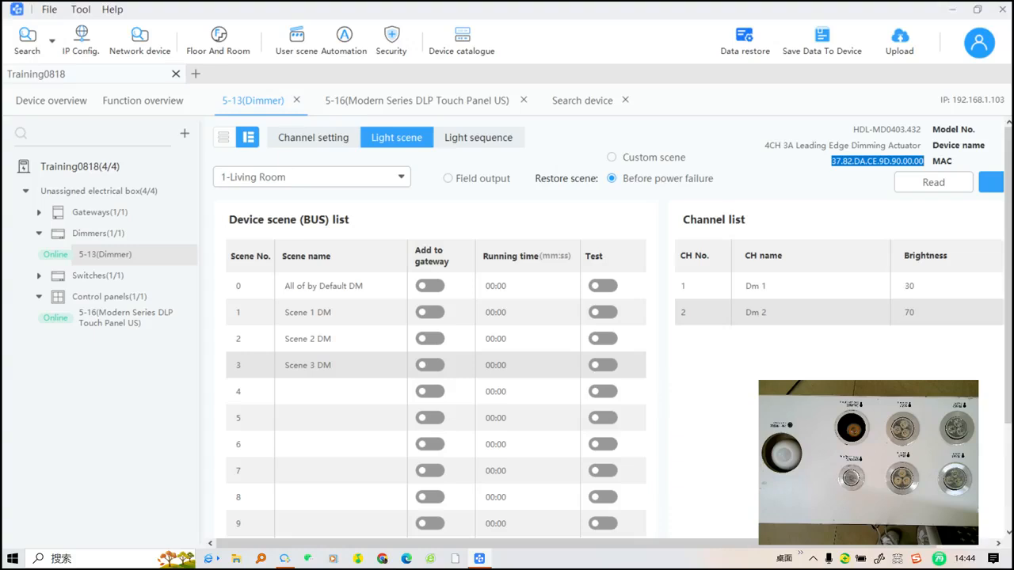
- Test scenes 1, 2 and 3 in turn, ending with the all-off scene 0
left_click(602, 312)
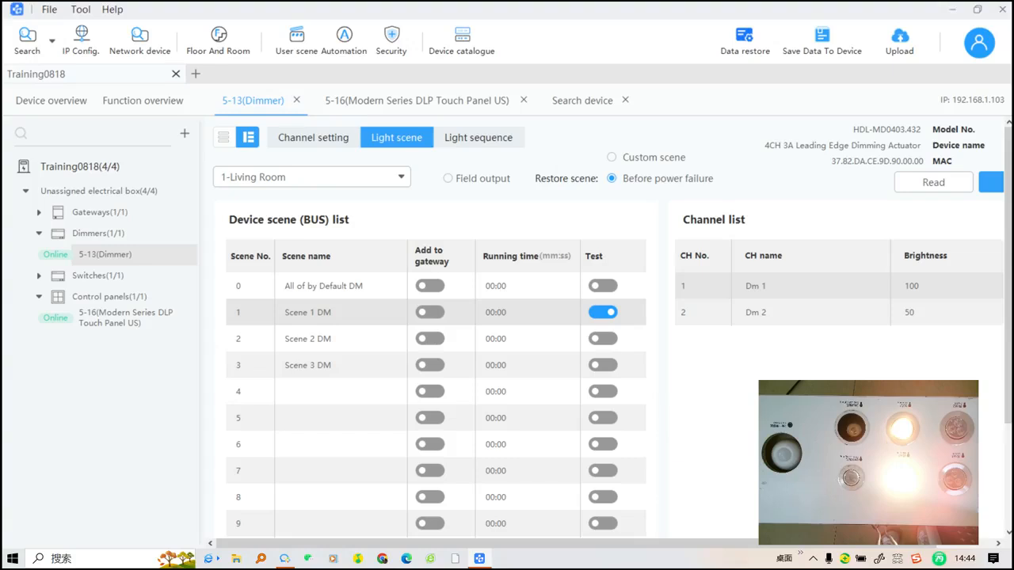
left_click(603, 339)
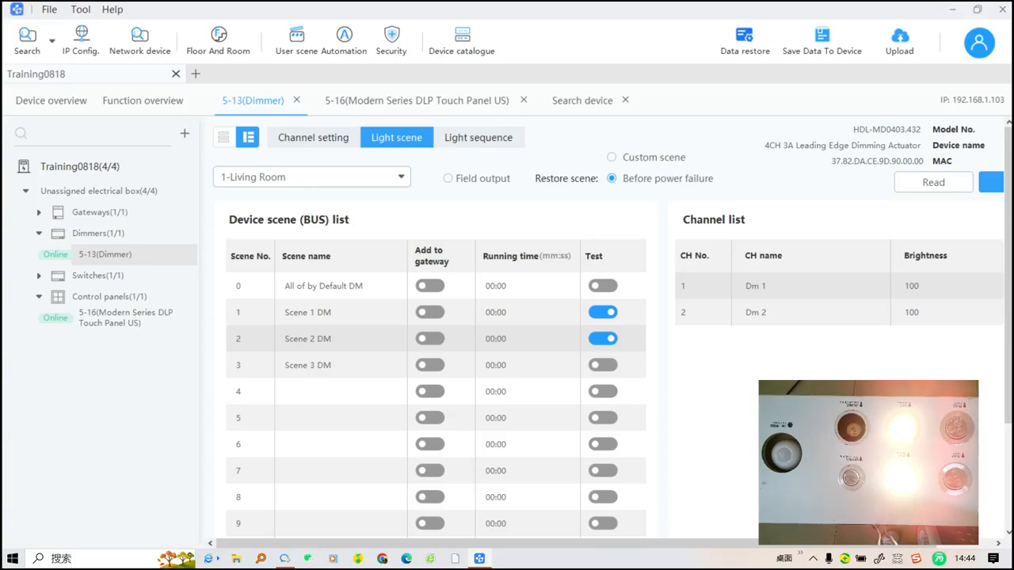
left_click(602, 365)
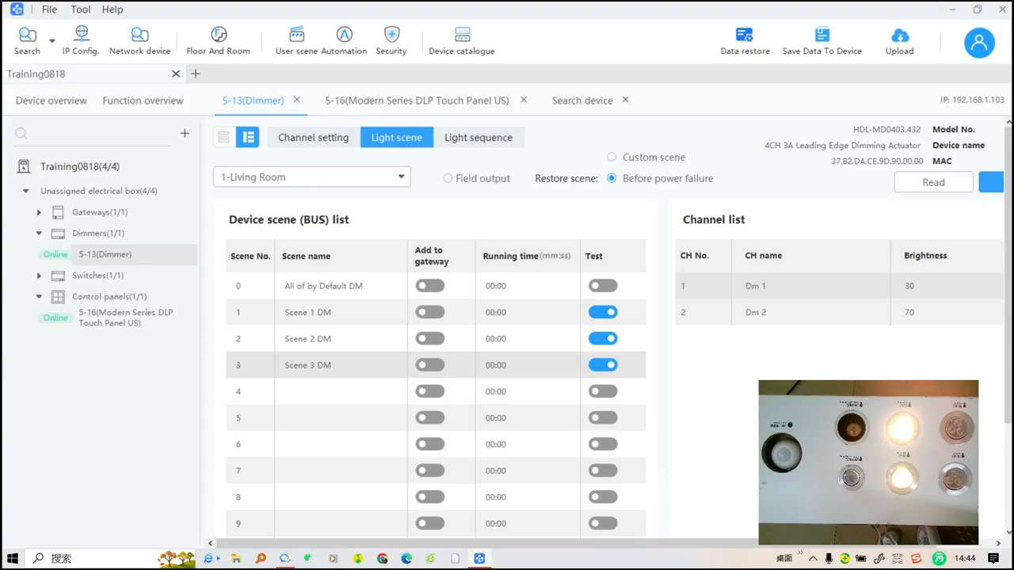
left_click(602, 286)
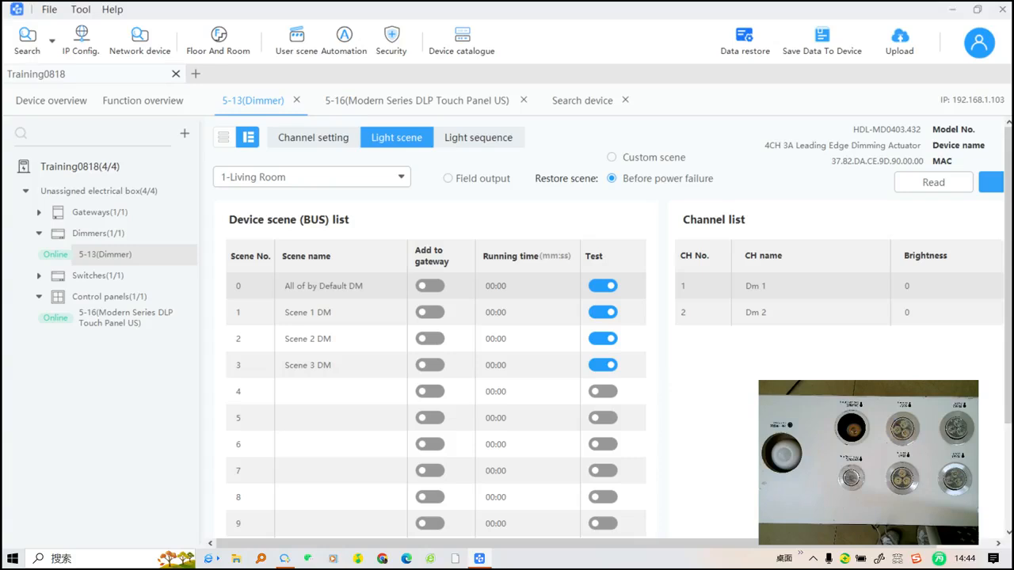
- Rename scene 0 as "All off by Default D" and save the change
double_click(324, 286)
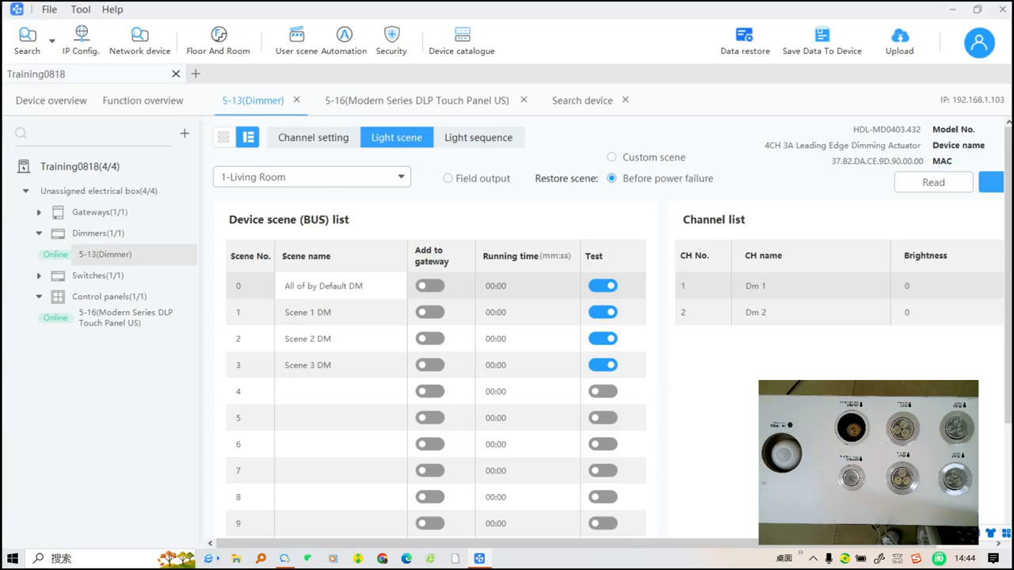
left_click(317, 286)
left_click(363, 286)
key("BackSpace")
type("d")
key("BackSpace")
type("f")
left_click(991, 182)
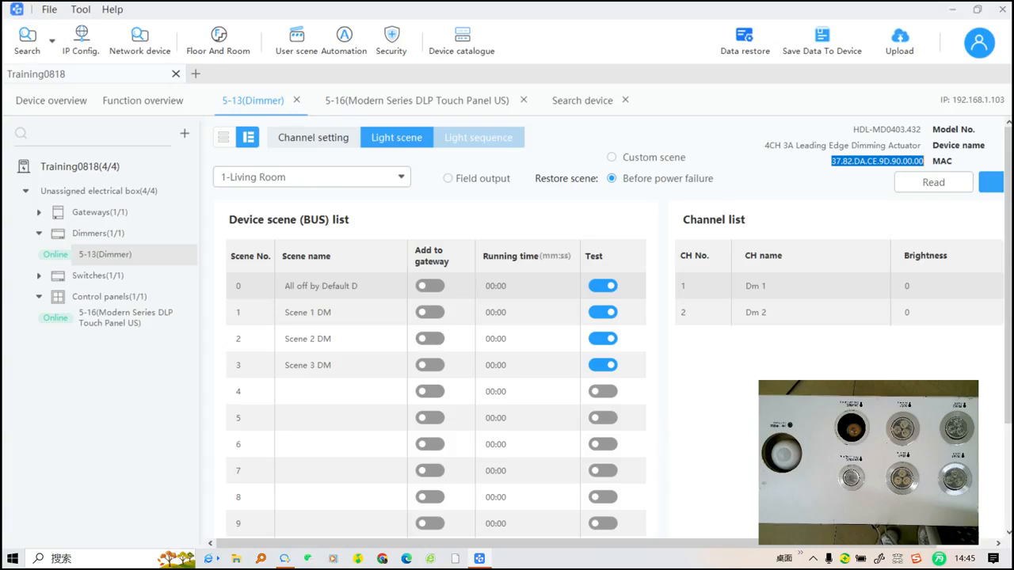
- Open the light sequence settings and name the Living Room zone's first sequence "Sequence 1"
left_click(478, 137)
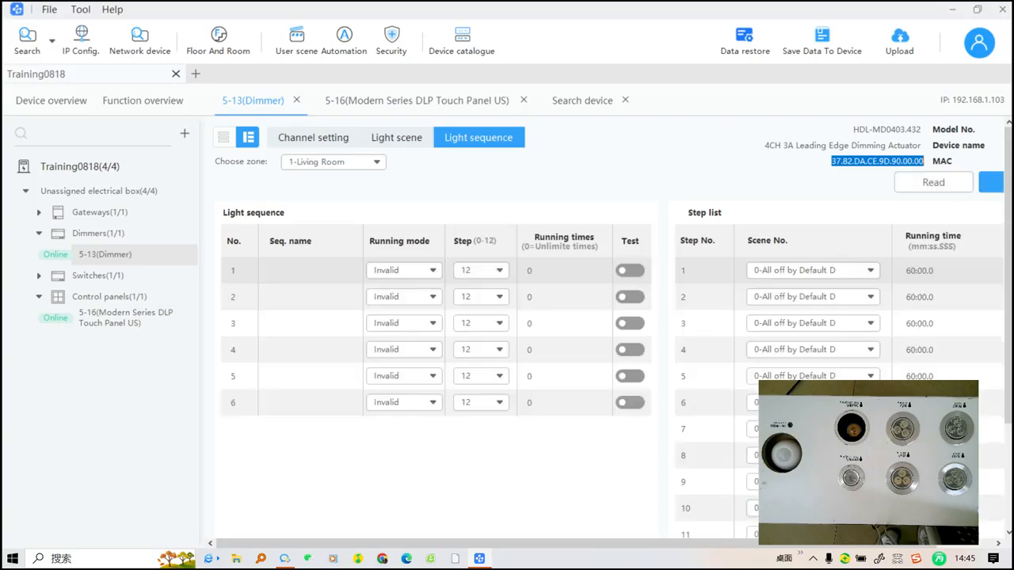
left_click(304, 270)
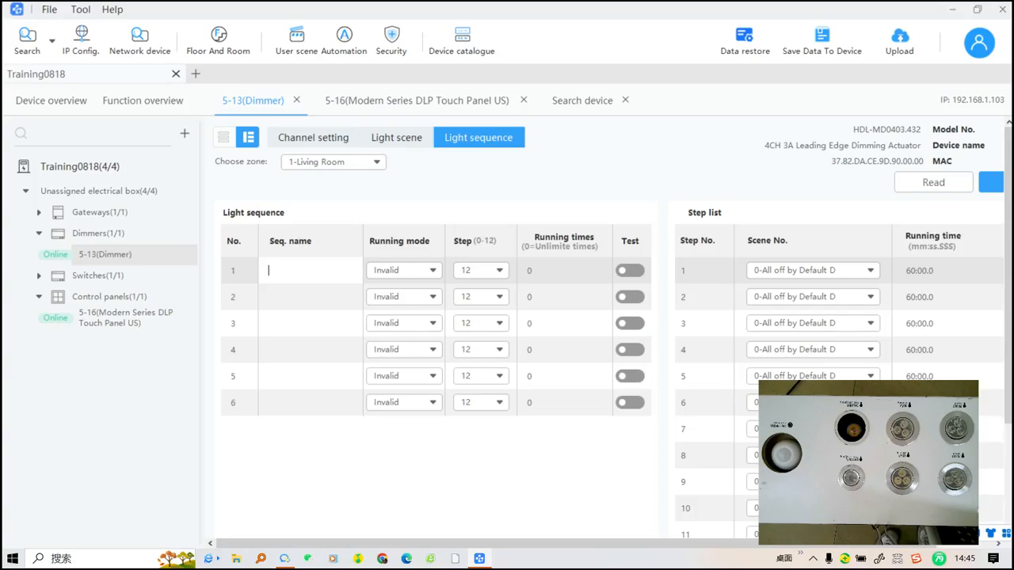
key("Caps_Lock")
type("Sequnce")
key("BackSpace")
key("BackSpace")
key("BackSpace")
type("ence 1")
- Set Sequence 1's running mode to Forward and its number of steps to 6
left_click(404, 270)
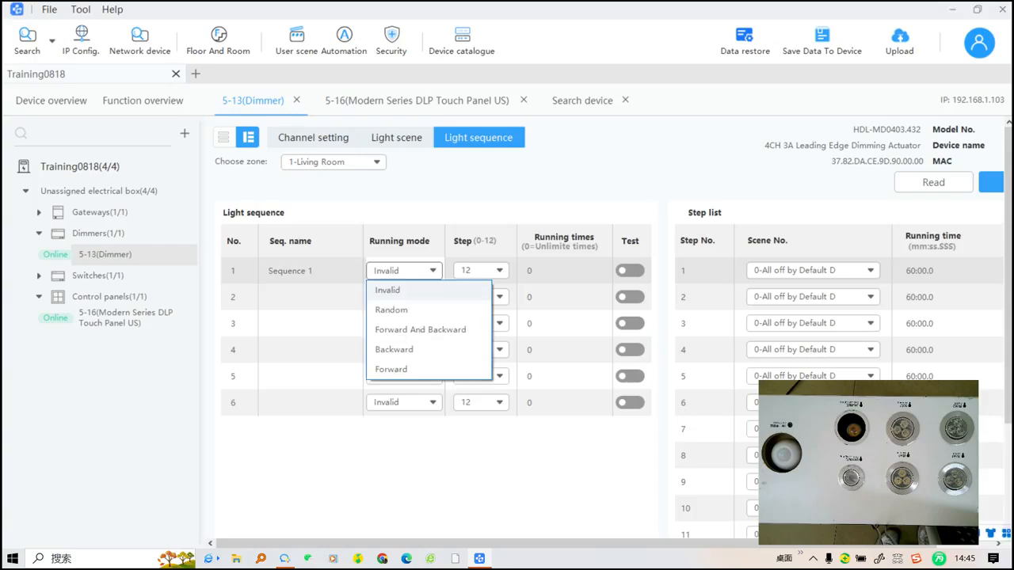
left_click(391, 369)
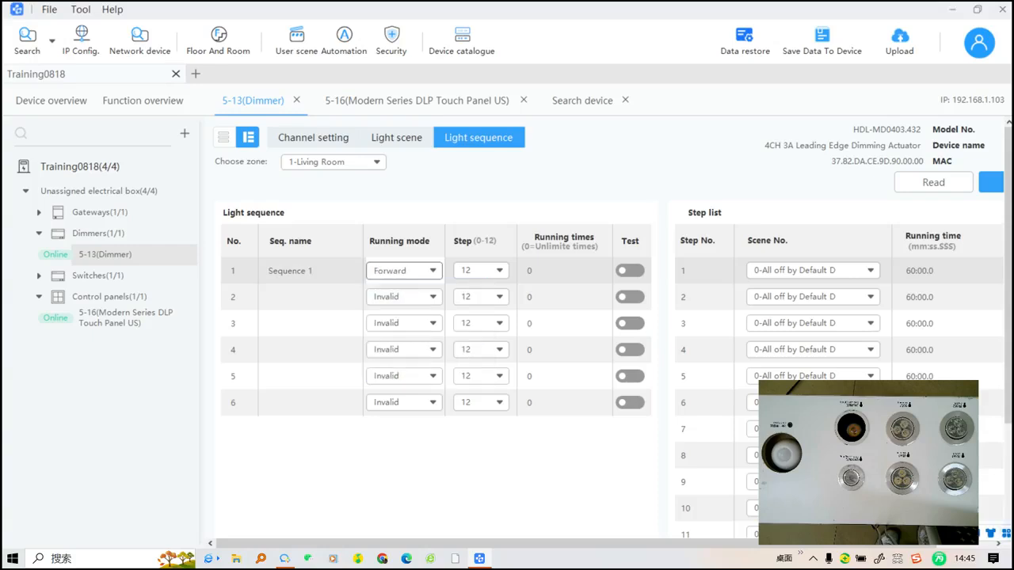
left_click(480, 270)
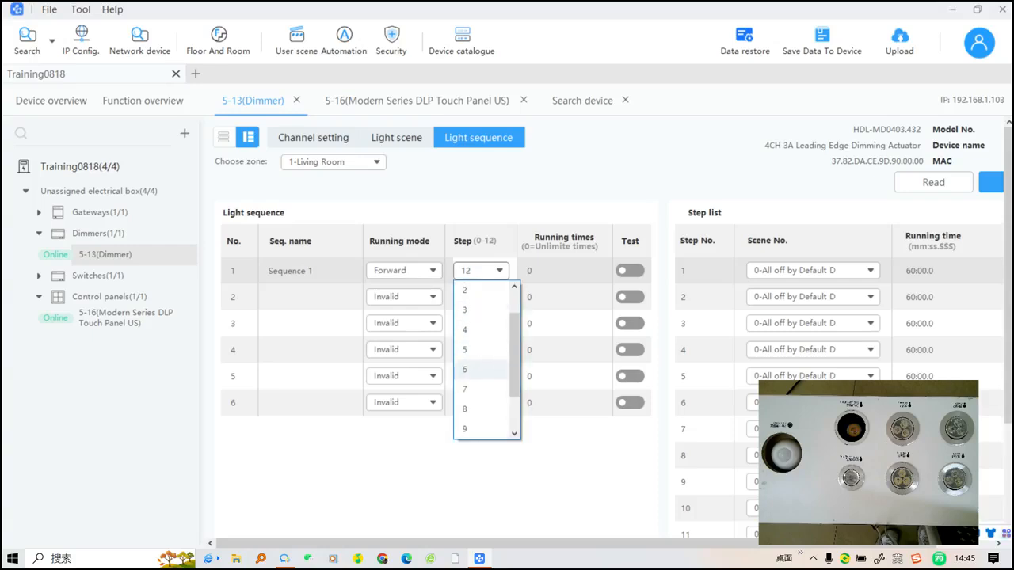
left_click(465, 309)
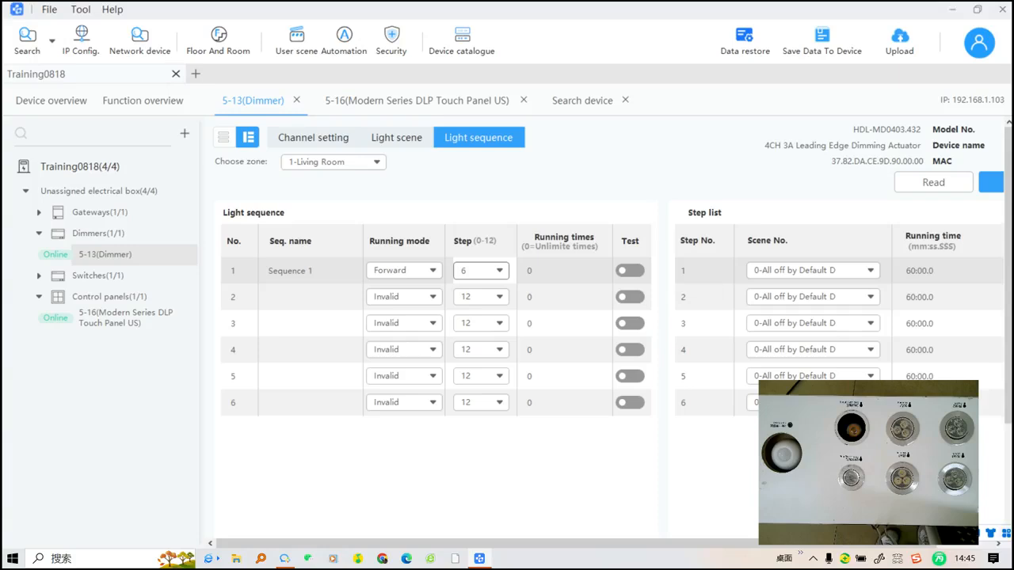
- Assign Scene 1 DM, Scene 2 DM and Scene 3 DM to steps 1, 2 and 3 of Sequence 1
left_click(812, 270)
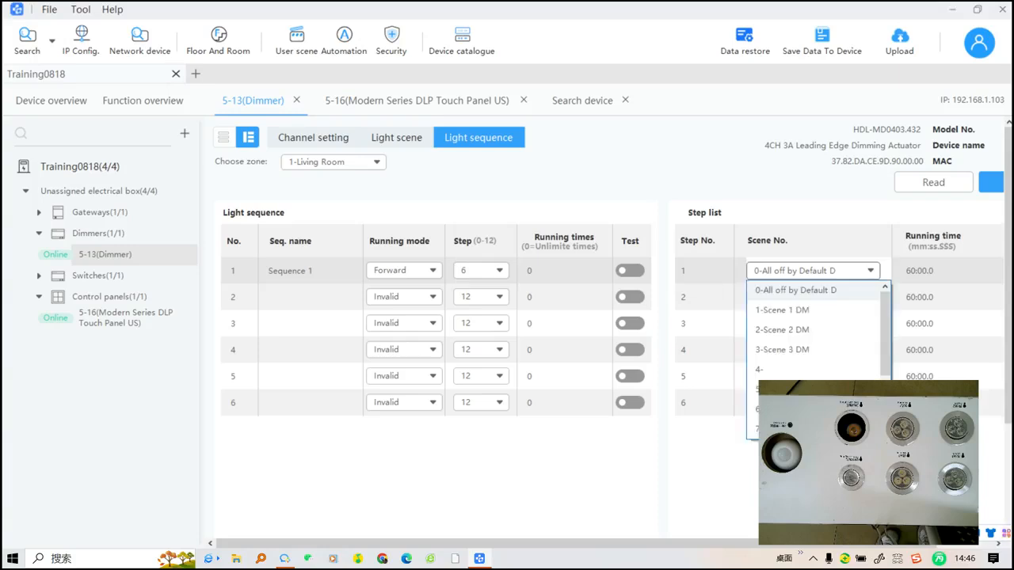
left_click(782, 310)
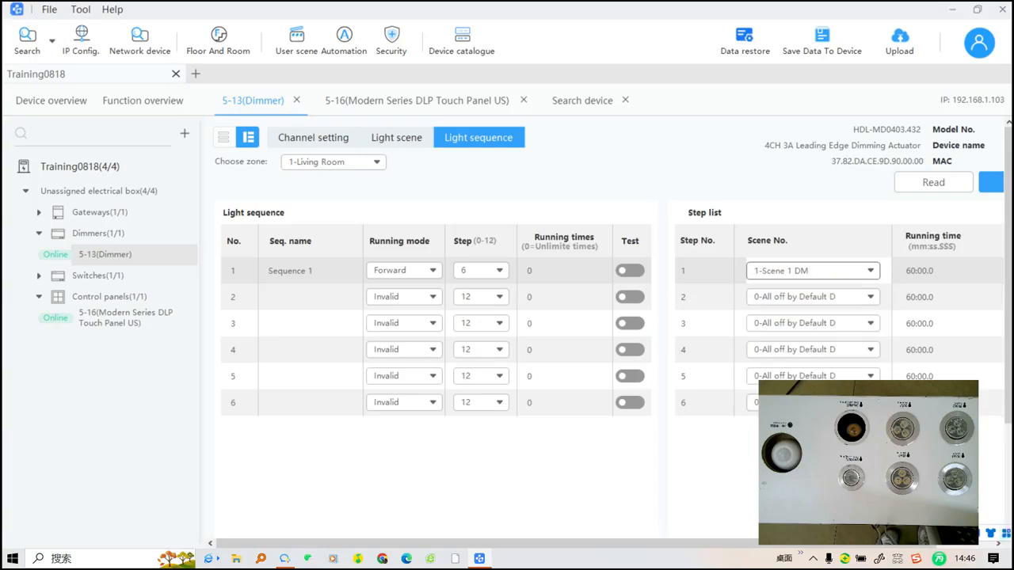
left_click(812, 297)
left_click(781, 355)
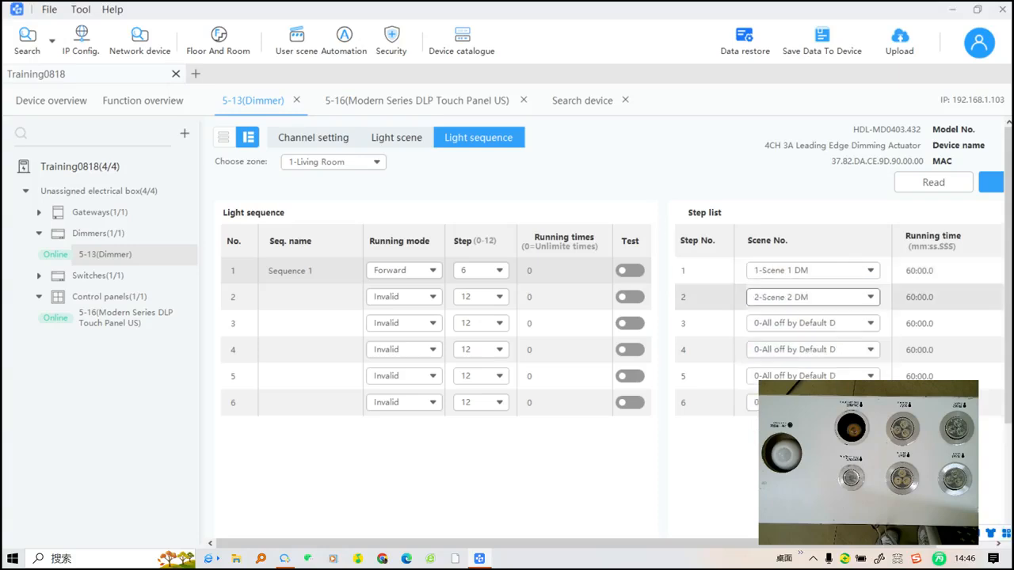
left_click(812, 323)
left_click(782, 403)
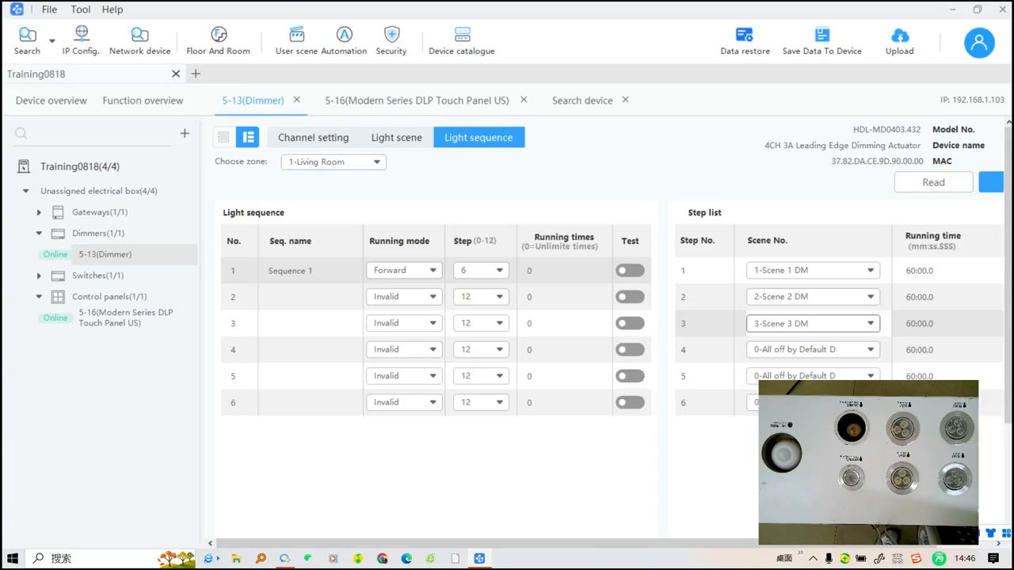
- Keep All off by Default D for step 4, and assign Scene 2 DM to step 5 and Scene 3 DM to step 6
left_click(812, 349)
left_click(794, 369)
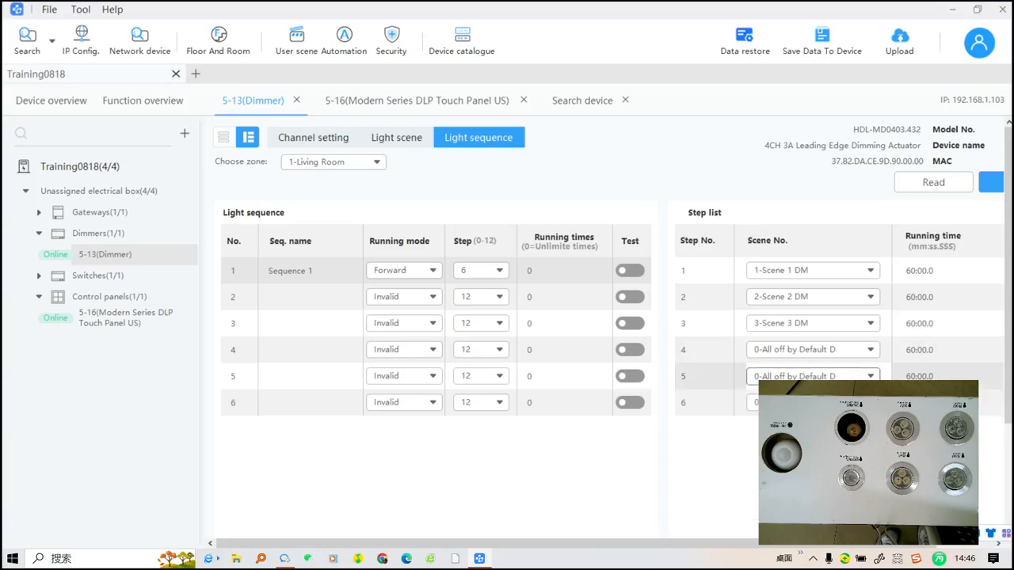
left_click(812, 376)
left_click(792, 395)
left_click(812, 402)
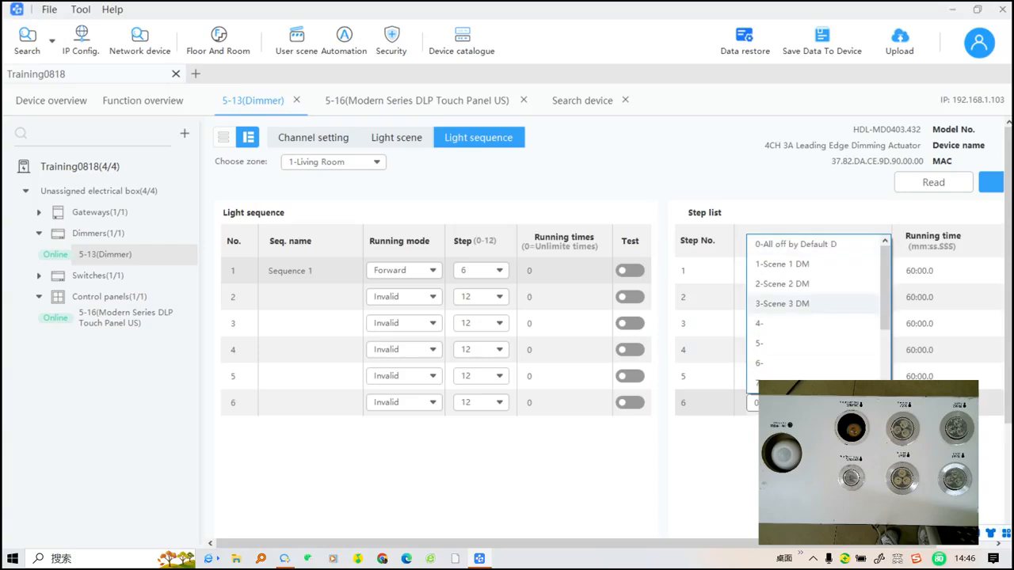
left_click(782, 304)
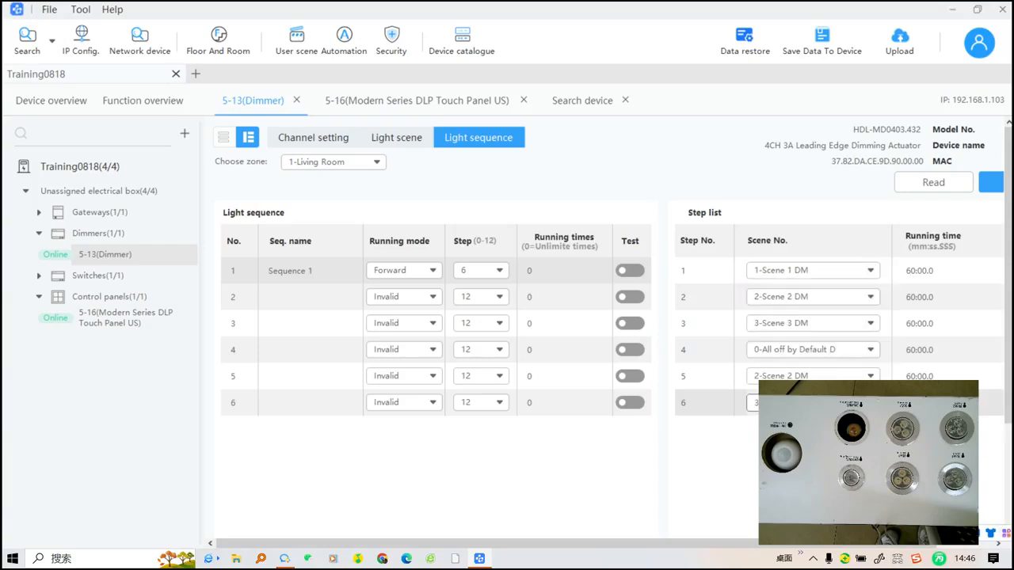
- Set the running time of the sequence's step 1 to 00:05.0
double_click(915, 271)
left_click(915, 271)
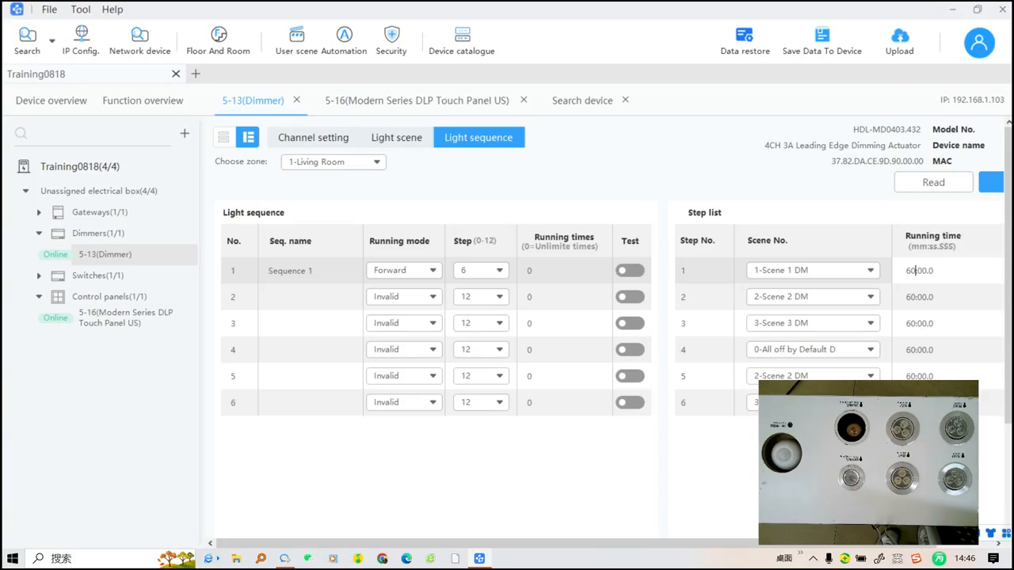
left_click(910, 271)
key("BackSpace")
type("0")
double_click(919, 297)
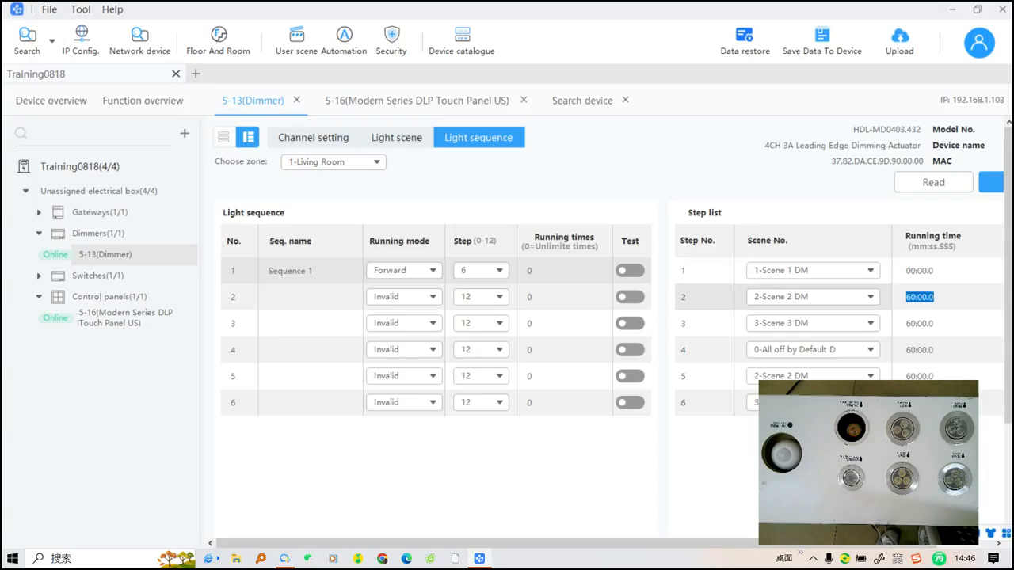
double_click(919, 271)
left_click(927, 271)
key("BackSpace")
type("5")
- Set the running times of steps 2 and 3 to 00:05.0 each
double_click(920, 297)
left_click(921, 297)
left_click(910, 297)
key("BackSpace")
type("0")
left_click(922, 297)
left_click(927, 297)
key("BackSpace")
type("5")
key("Return")
type("0")
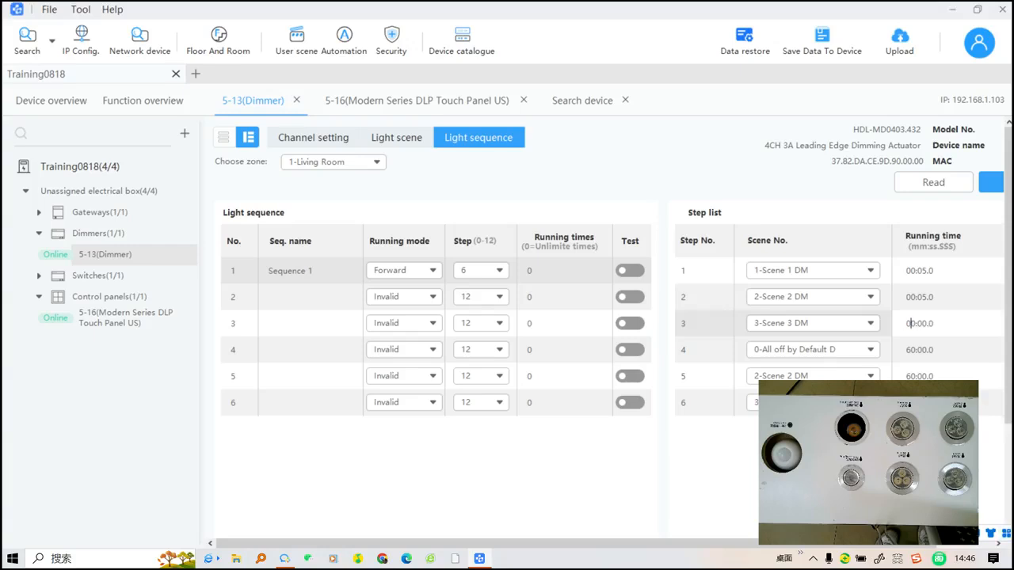
type("0:05")
- Set the running time of step 4 to 00:05.0
double_click(919, 350)
left_click(916, 350)
key("BackSpace")
key("BackSpace")
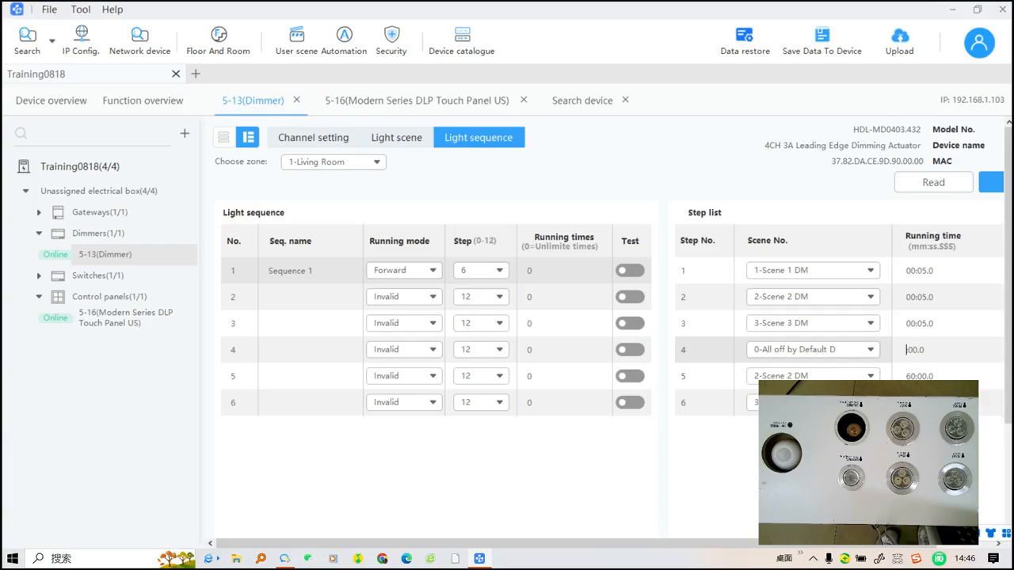
type("00")
left_click(927, 349)
key("BackSpace")
type("5")
- Set step 5's running time to 00:05.0 and step 4's to 00:00.0, and save the light sequence
double_click(914, 376)
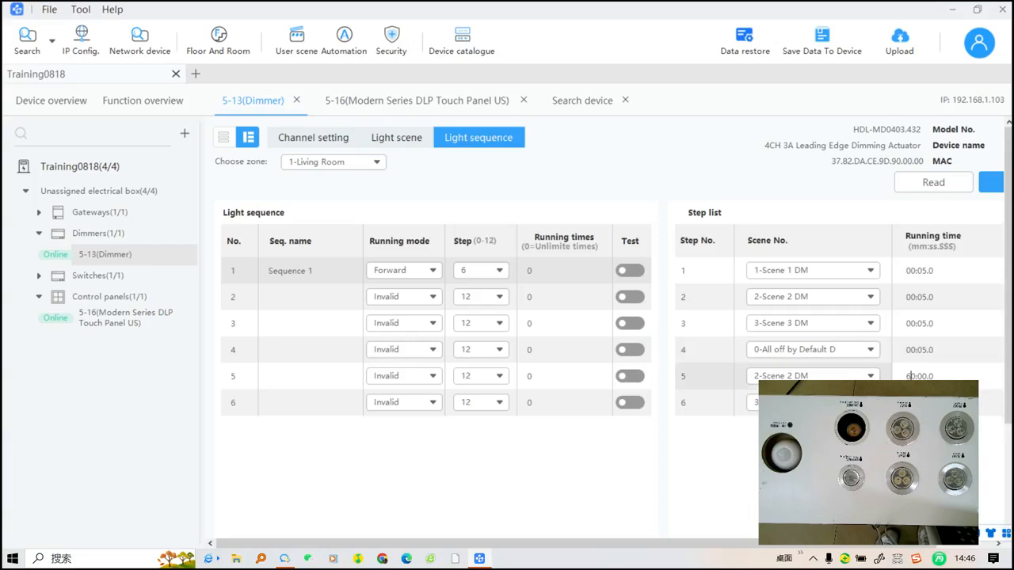
type("0")
left_click(925, 350)
left_click(926, 376)
left_click(926, 376)
type("5")
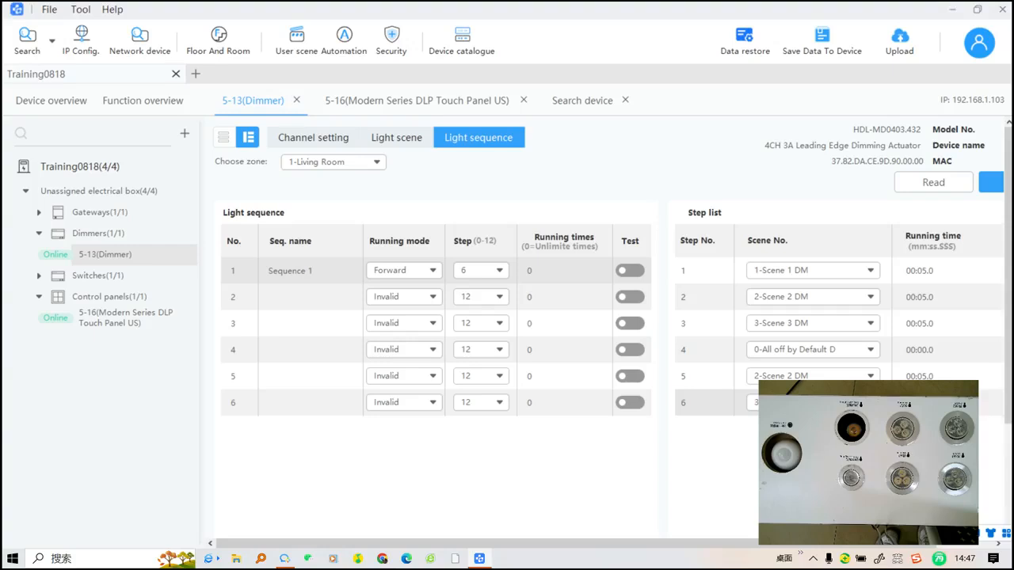
left_click(990, 182)
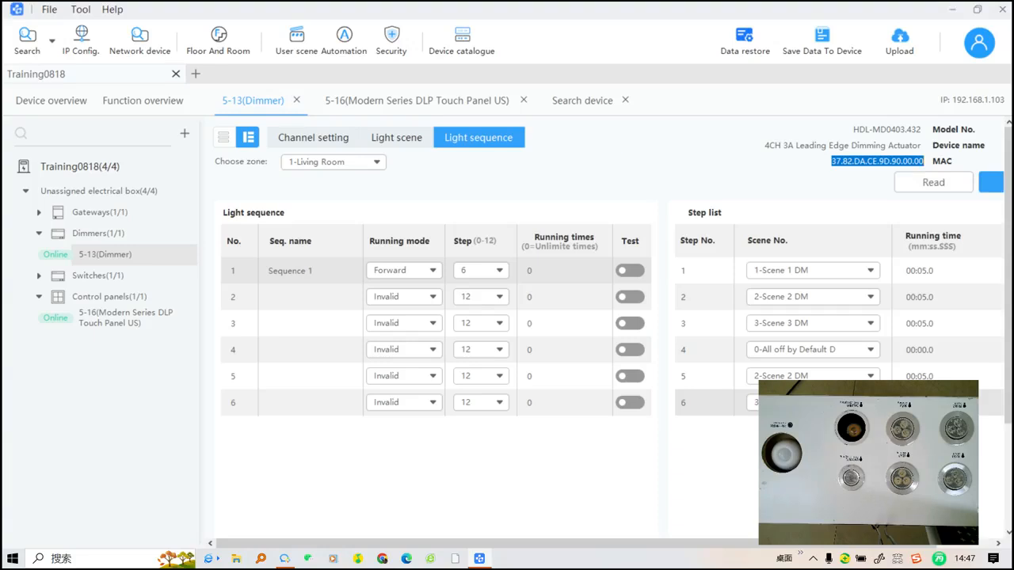
left_click(933, 182)
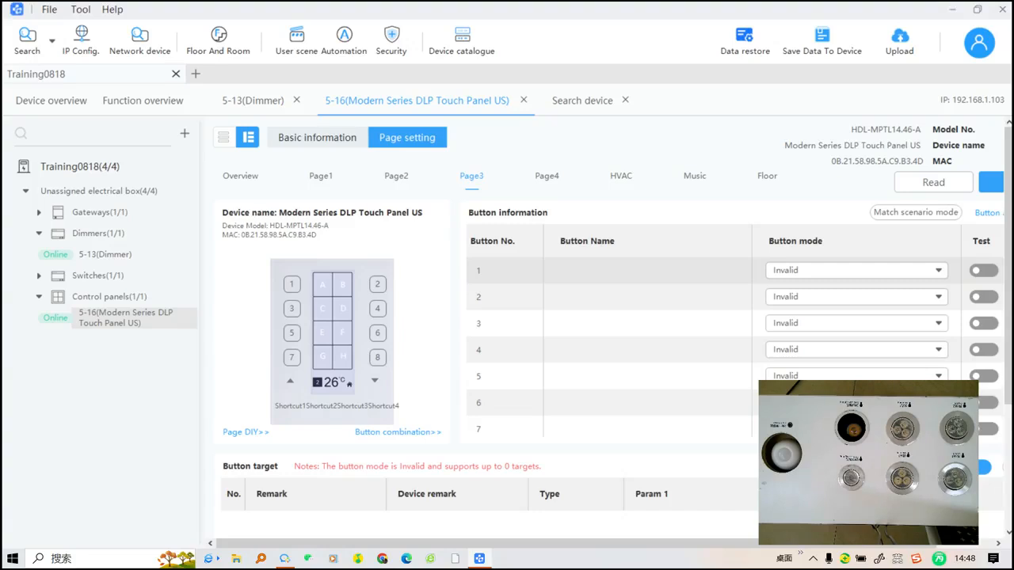
- On Page3 of the Modern Series DLP Touch Panel US, name button 1 "Dm 1" and set its mode to Single ON/OFF
double_click(617, 270)
key("Caps_Lock")
type("D")
key("Caps_Lock")
type("m 1")
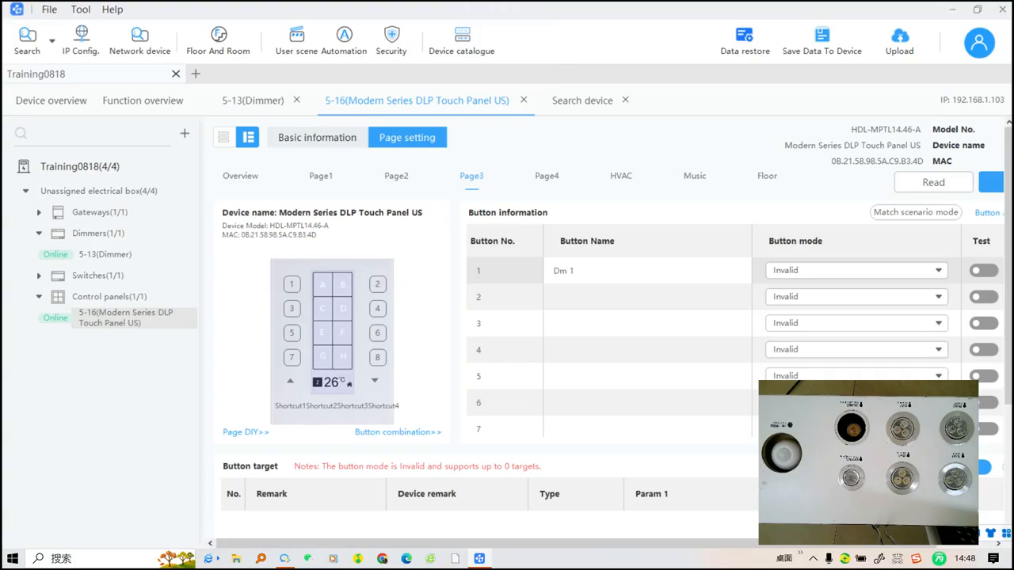
left_click(856, 271)
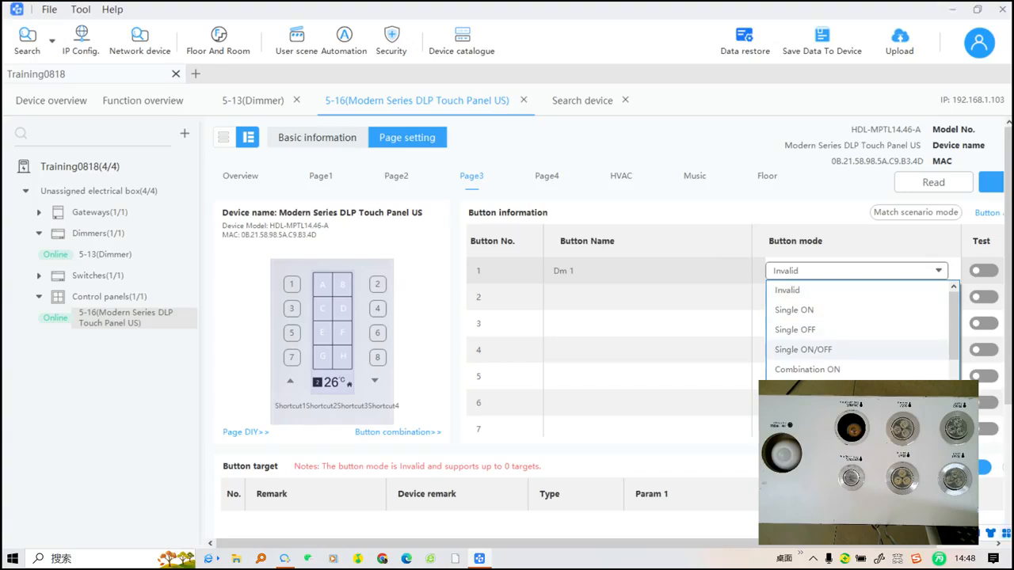
left_click(804, 349)
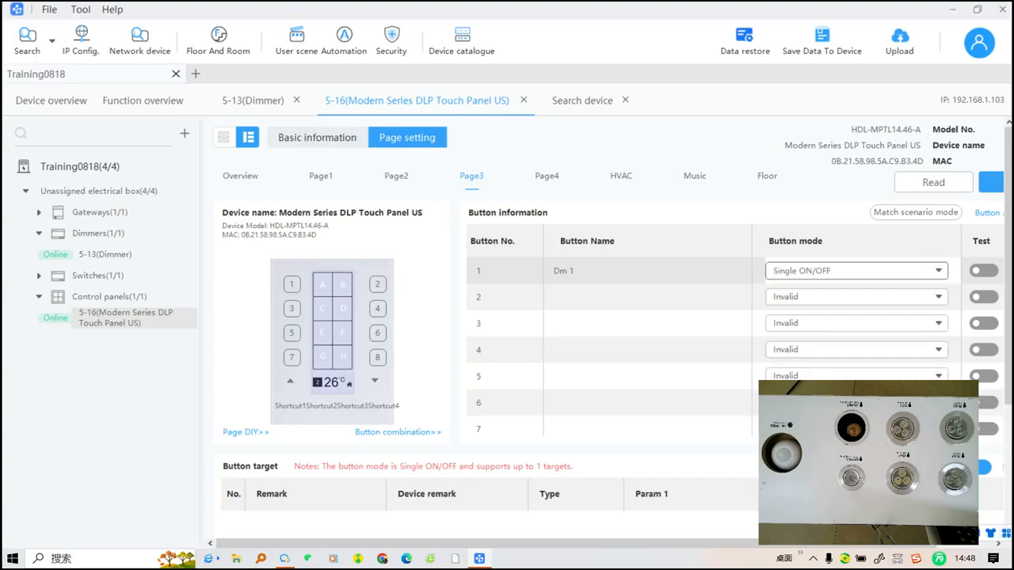
- Filter the target library to Lighting functions and add Dm 1 as the target of button 1
left_click(984, 467)
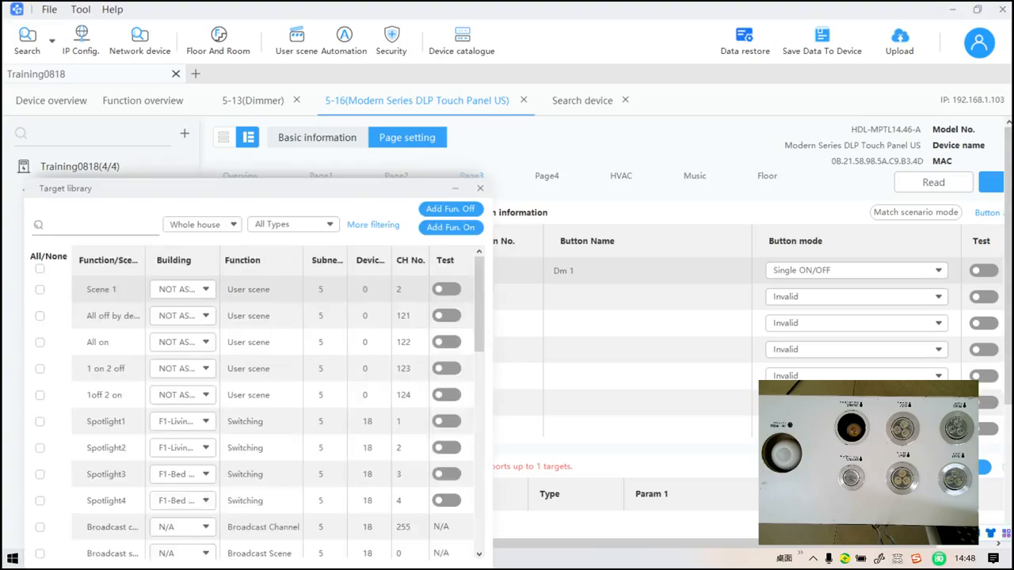
left_click(293, 224)
left_click(272, 282)
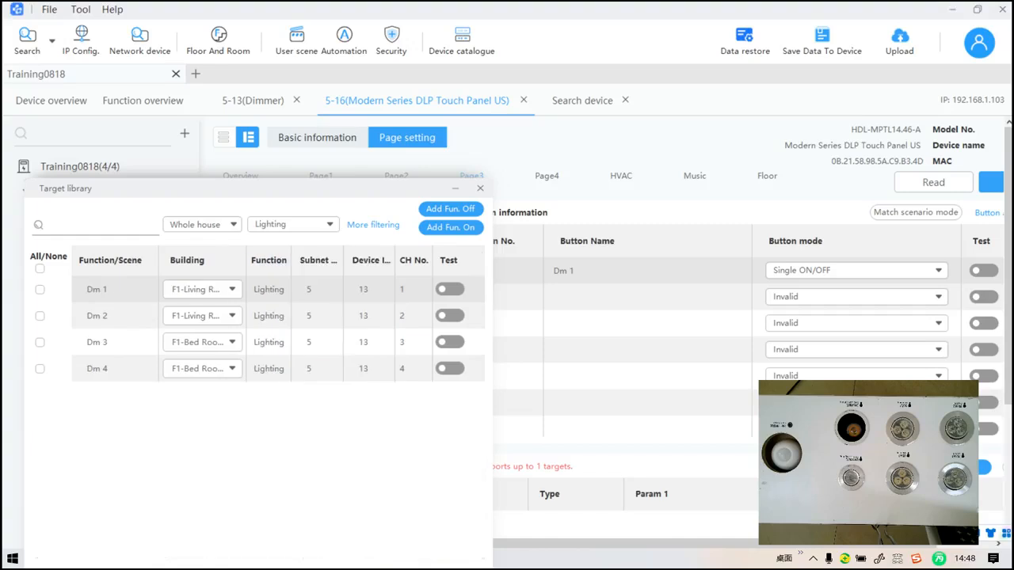
left_click(40, 290)
left_click(480, 188)
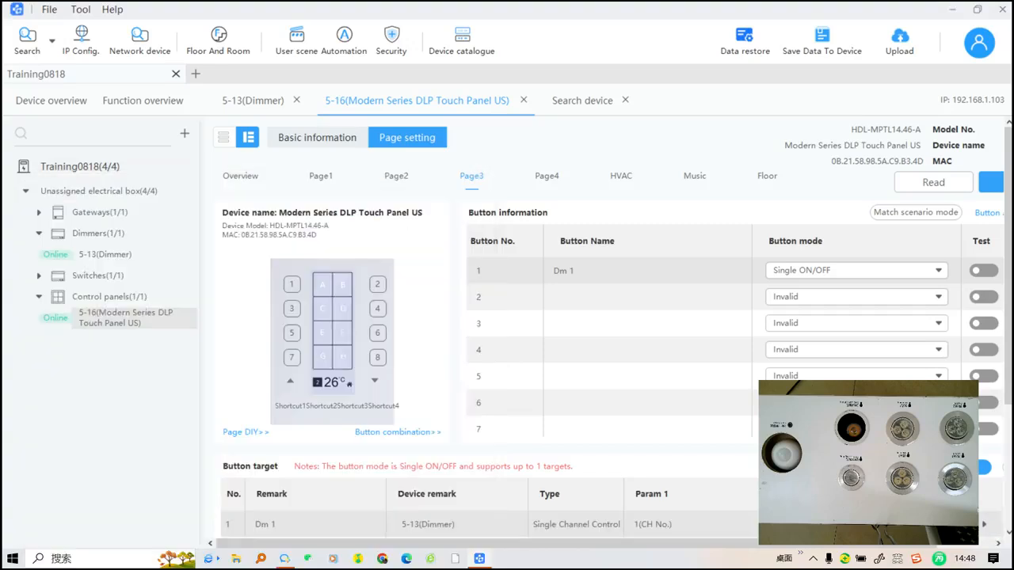
double_click(934, 183)
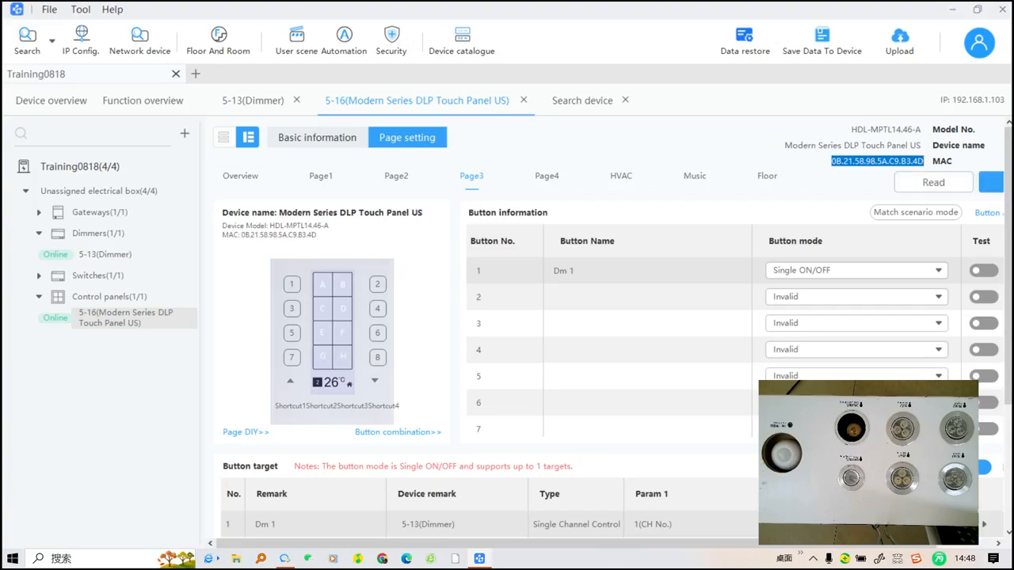
- Check the Indicator and Dimming options in the Page3 button attributes and save the panel's button settings
left_click_drag(576, 544, 606, 544)
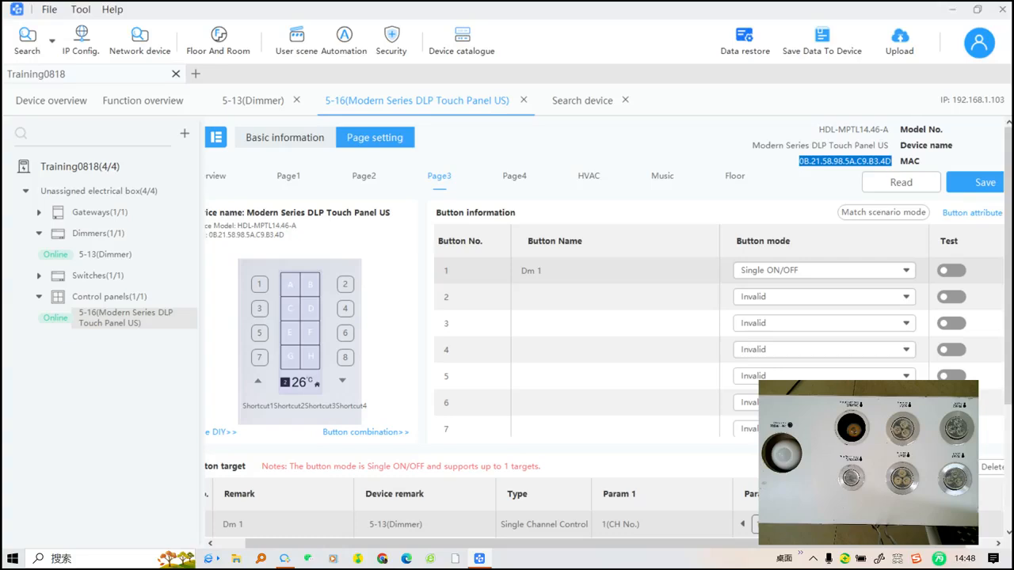
left_click(972, 213)
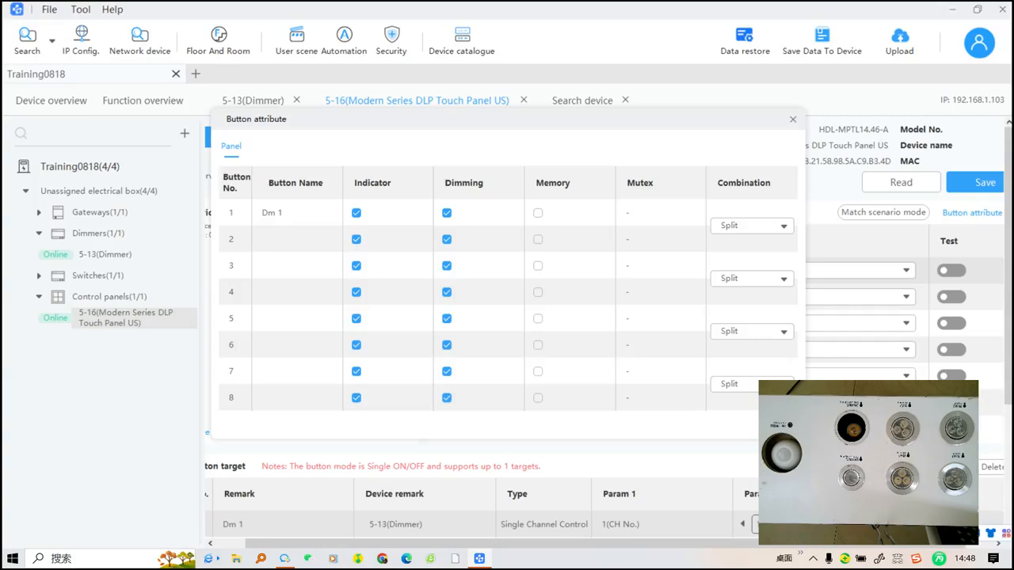
left_click(792, 119)
left_click(976, 182)
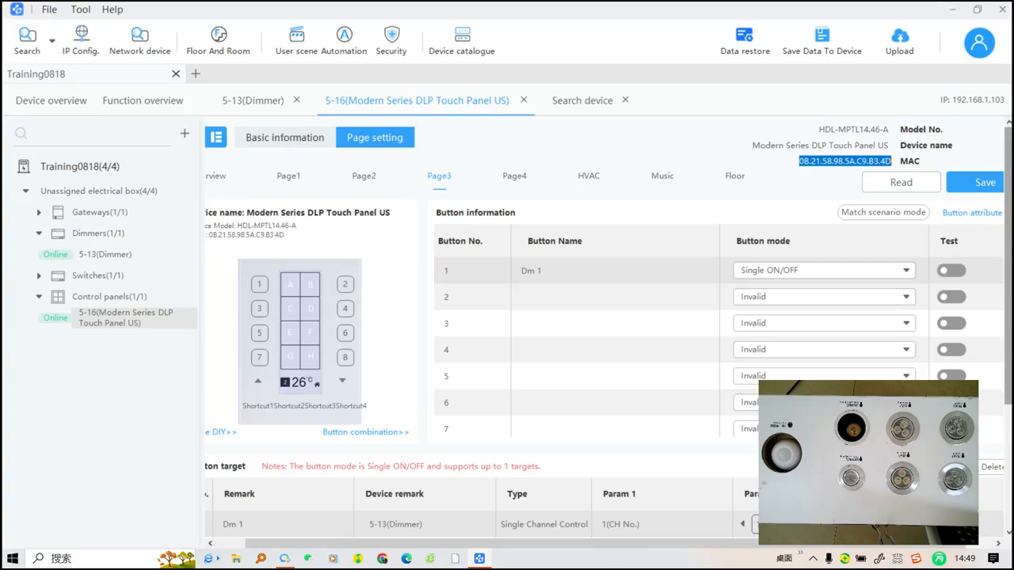
scroll(681, 341, "down", 1)
scroll(681, 340, "up", 1)
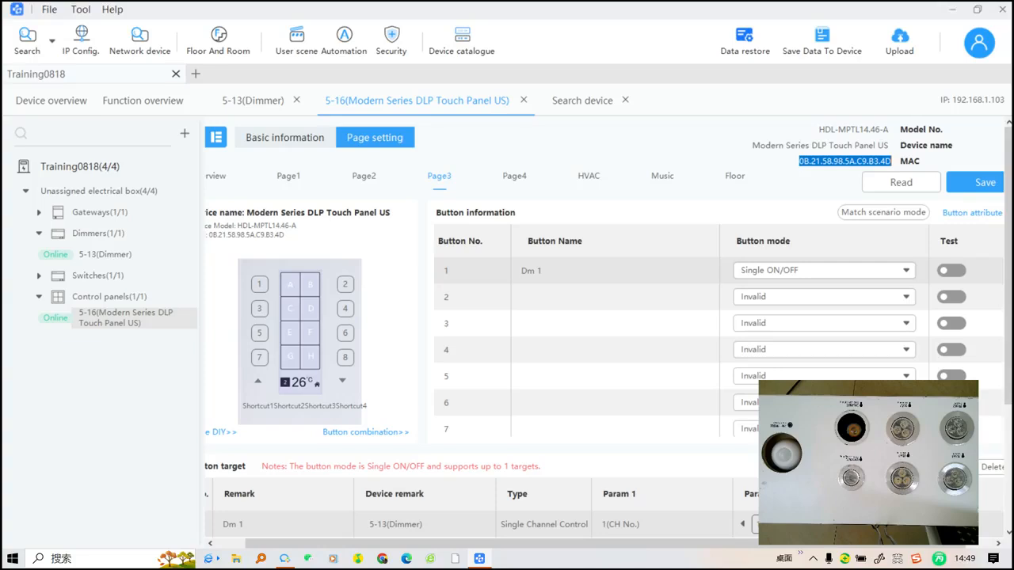
left_click(972, 213)
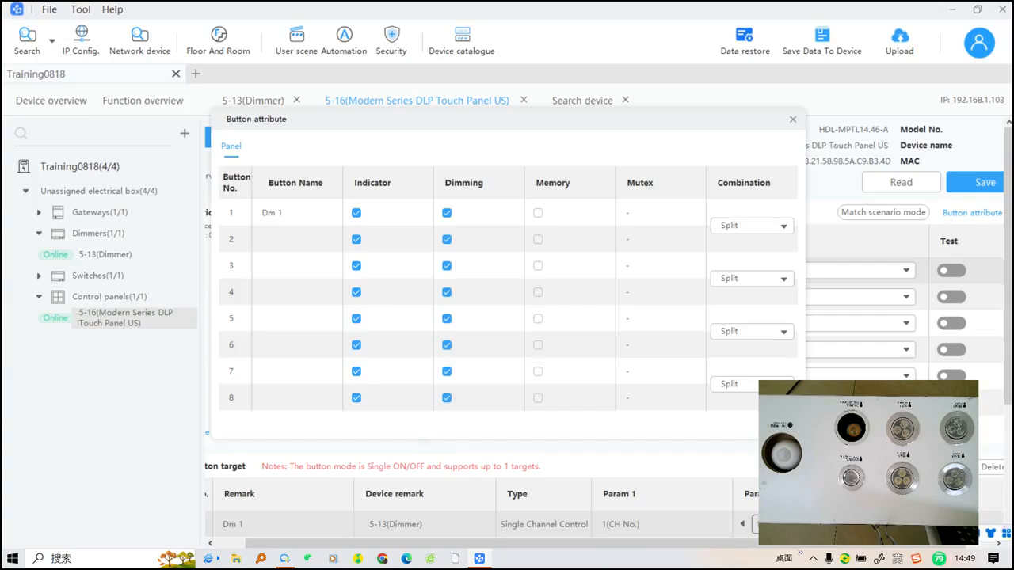
left_click(792, 119)
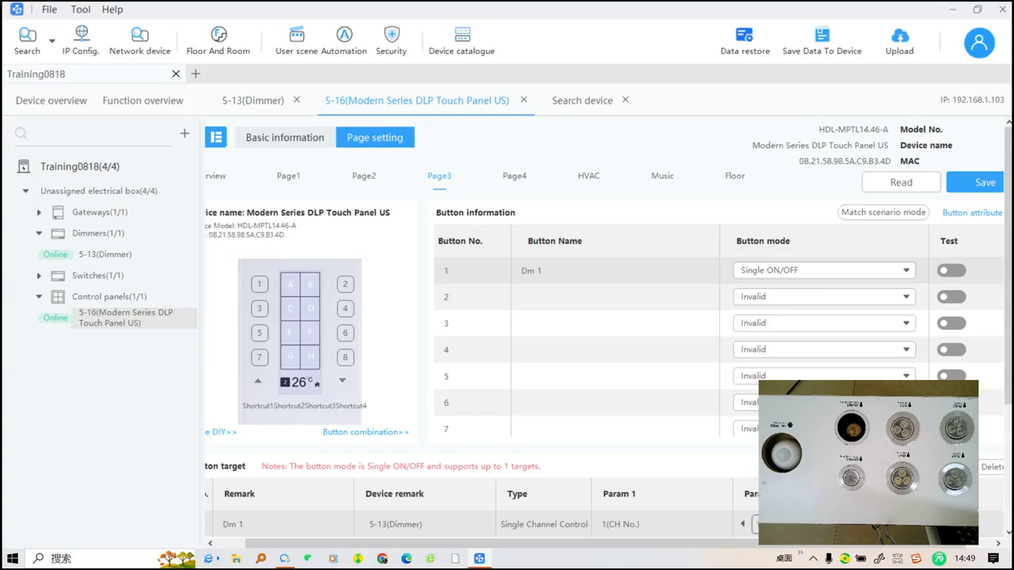
- Review the available modes for button 1, keep Single ON/OFF, and save the page settings
left_click(824, 270)
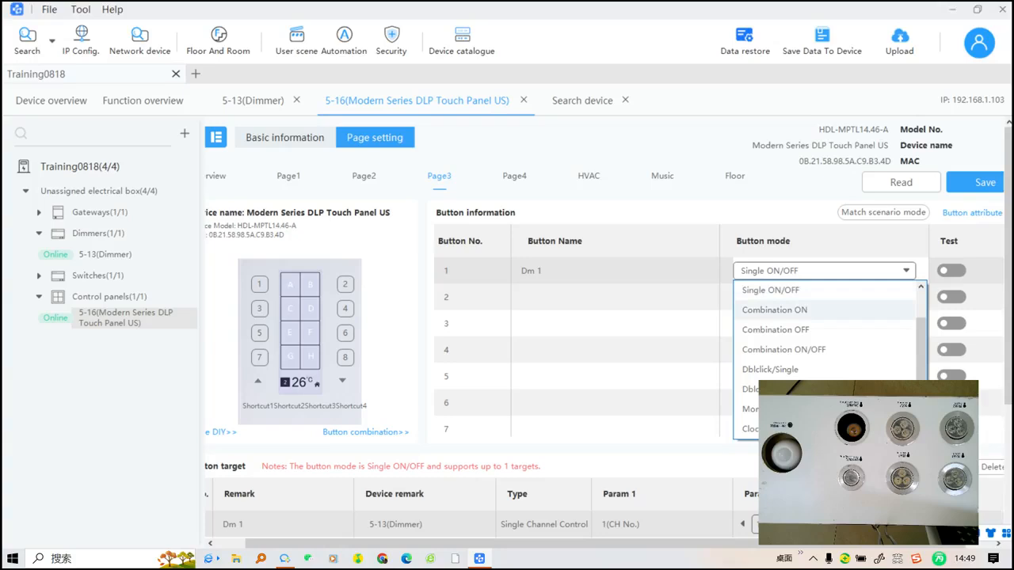
scroll(792, 317, "up", 1)
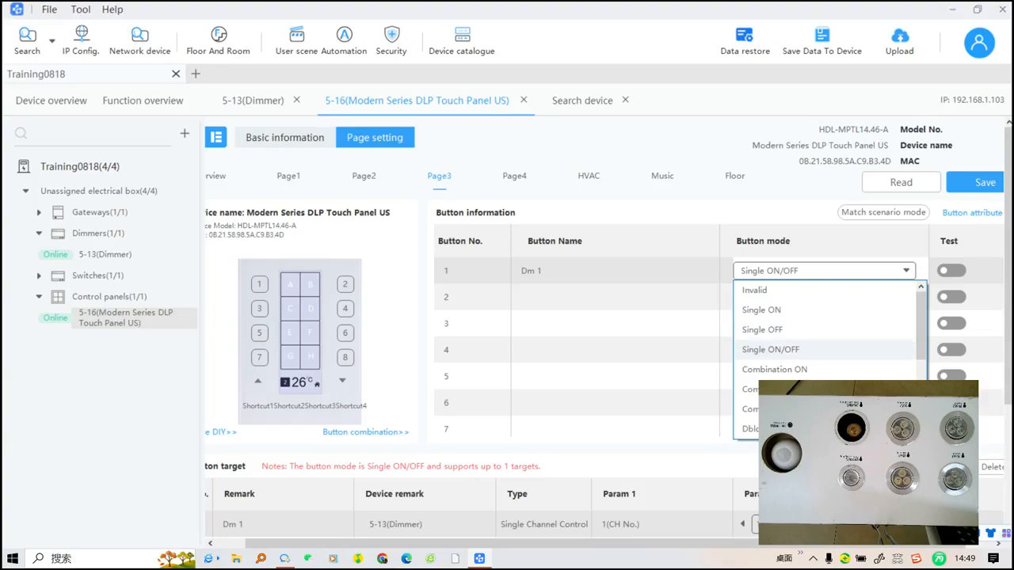
left_click(771, 349)
left_click(984, 182)
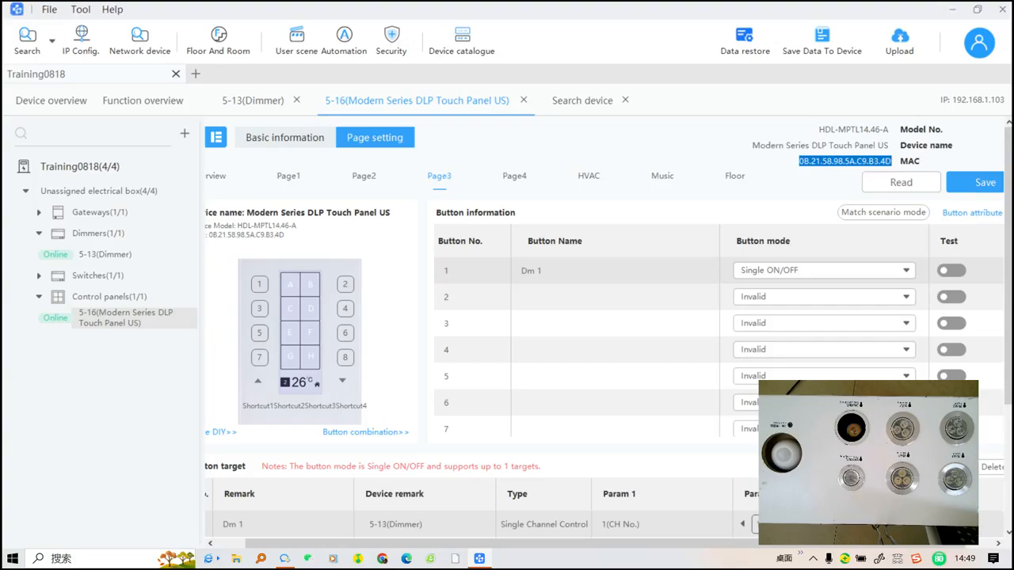
- On Page3, name button 2 "Scene1 dm" and set its mode to Single ON
left_click(547, 297)
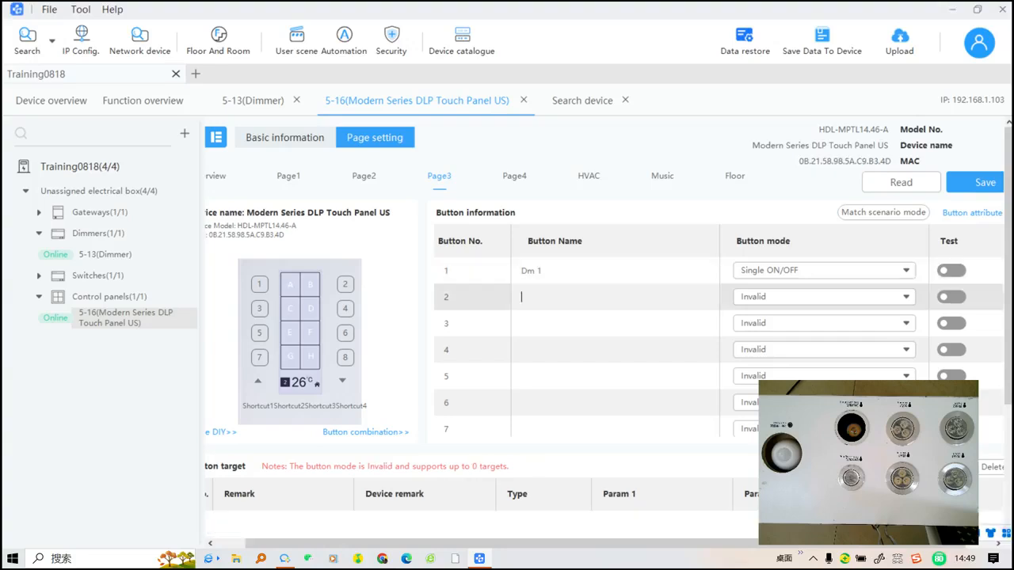
key("Caps_Lock")
type("S")
key("Caps_Lock")
type("cene1 dm")
left_click(824, 297)
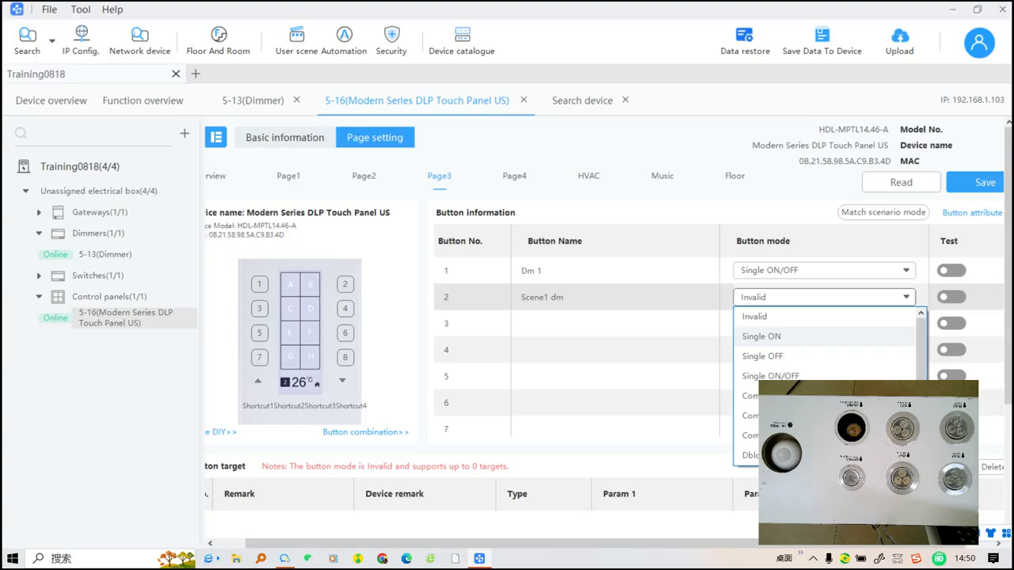
left_click(761, 336)
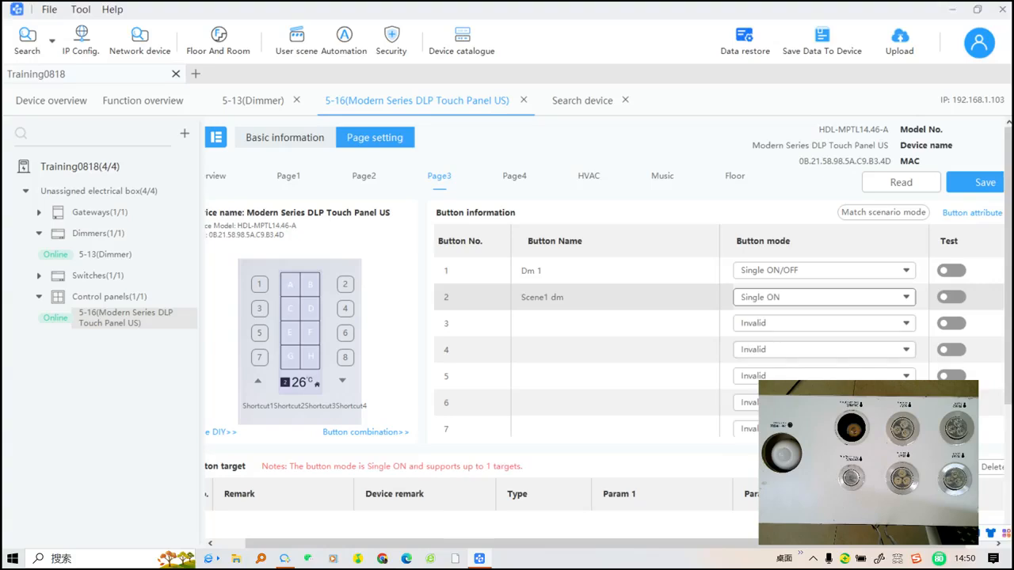
- Filter the target library to Light scene and add device 13's Scene 1 DM as the target of button 2
left_click(938, 467)
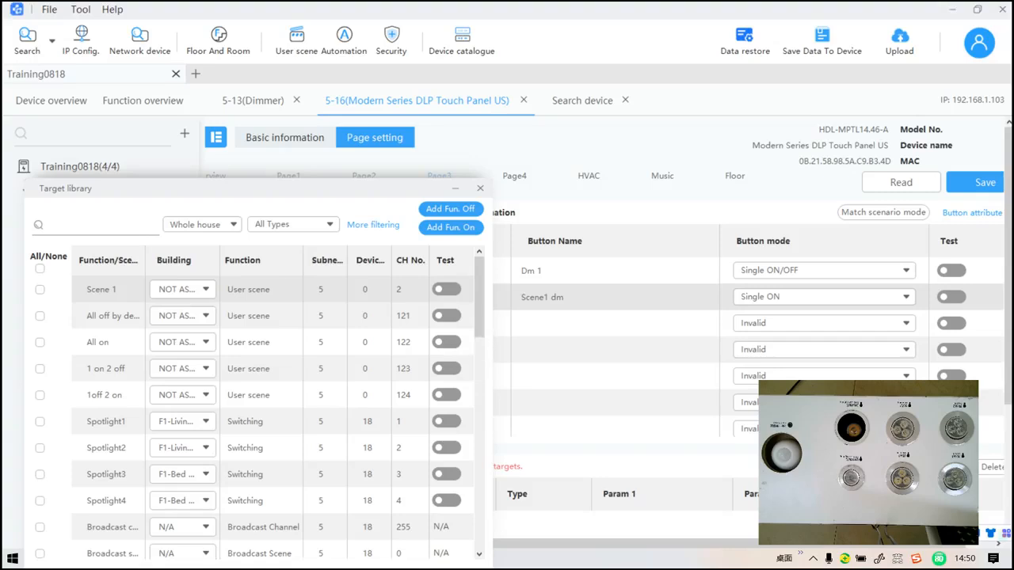
left_click(293, 224)
scroll(317, 312, "down", 5)
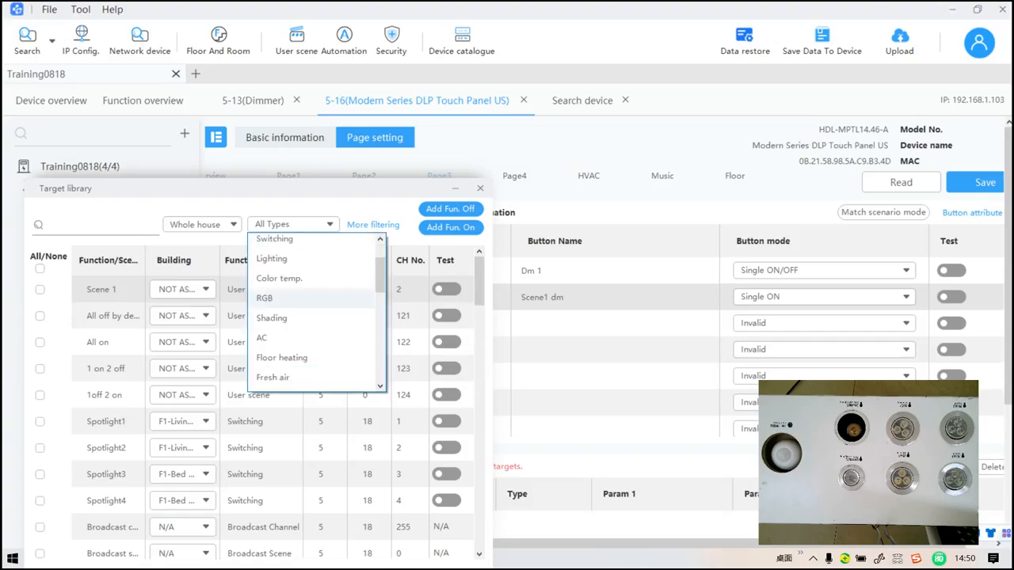
scroll(317, 341, "down", 3)
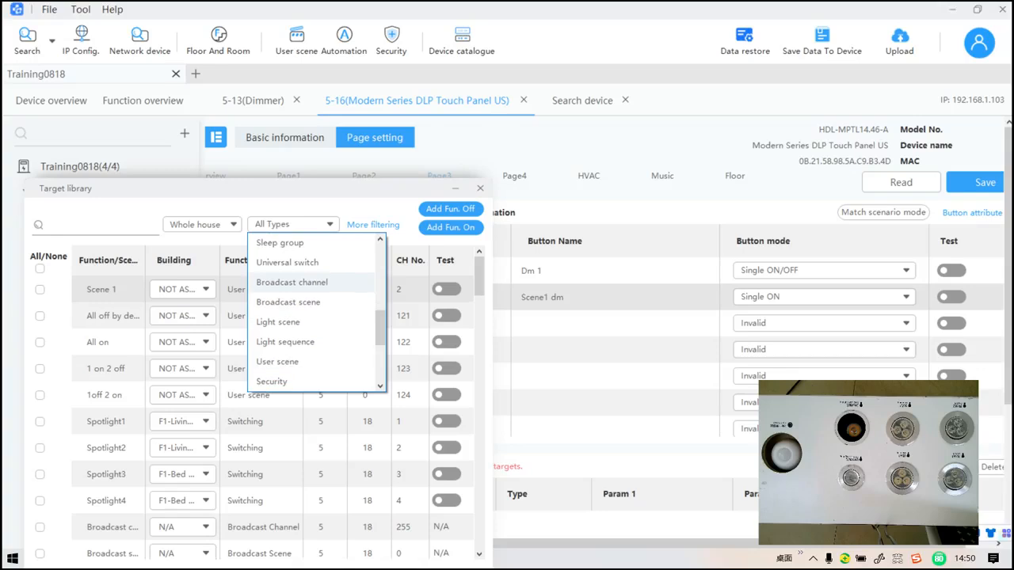
left_click(281, 319)
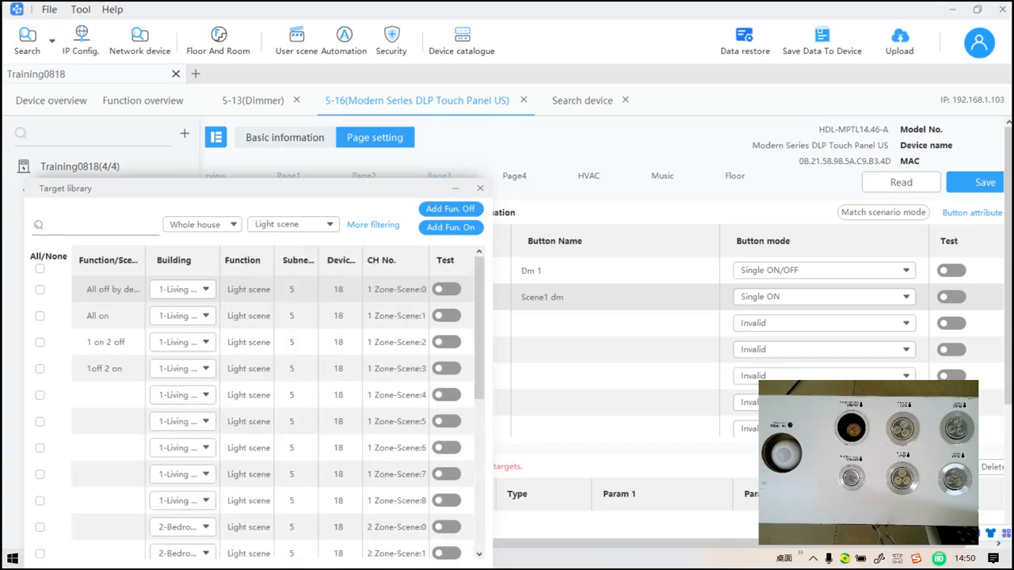
scroll(253, 420, "down", 5)
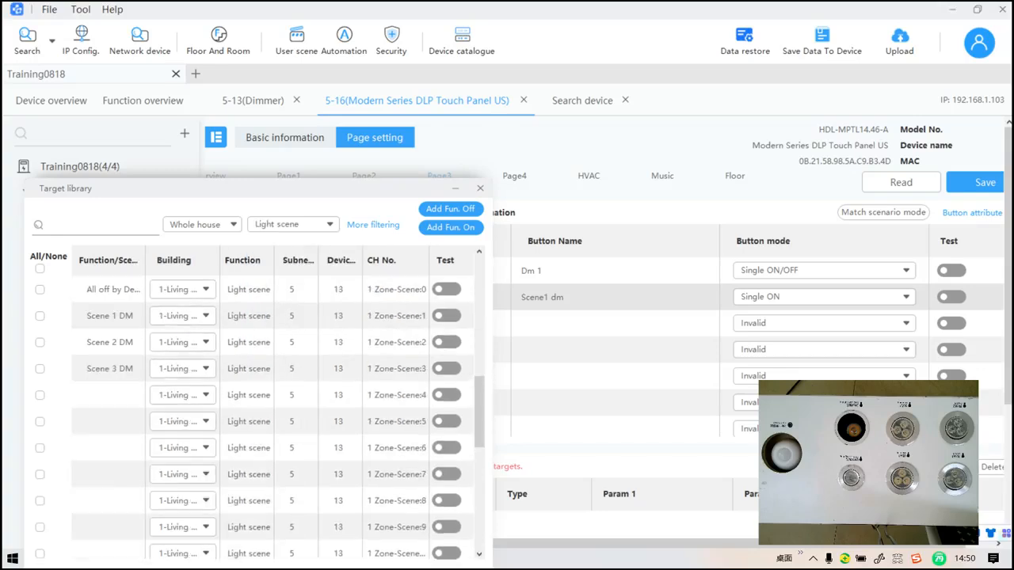
left_click(39, 394)
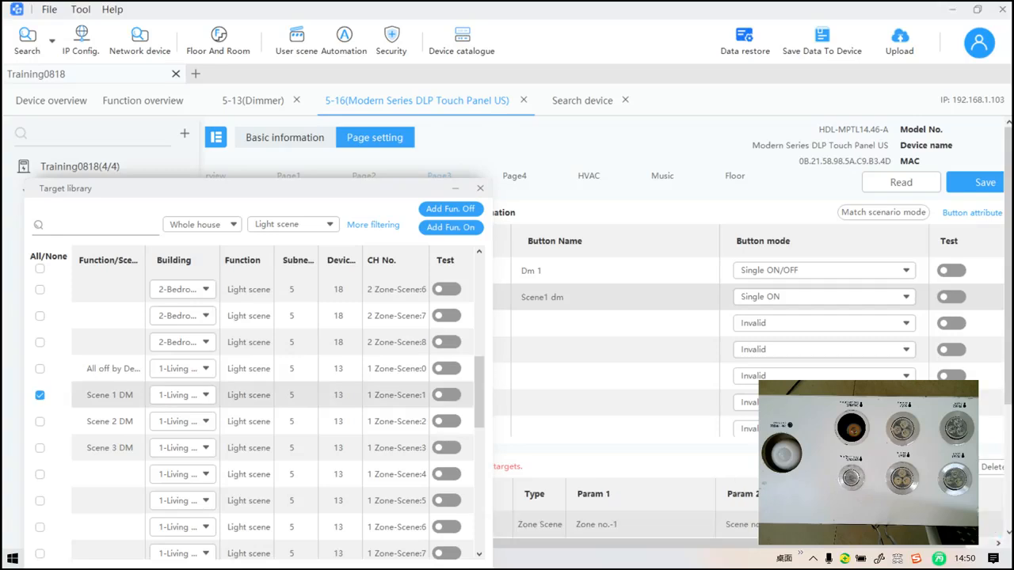
left_click(480, 188)
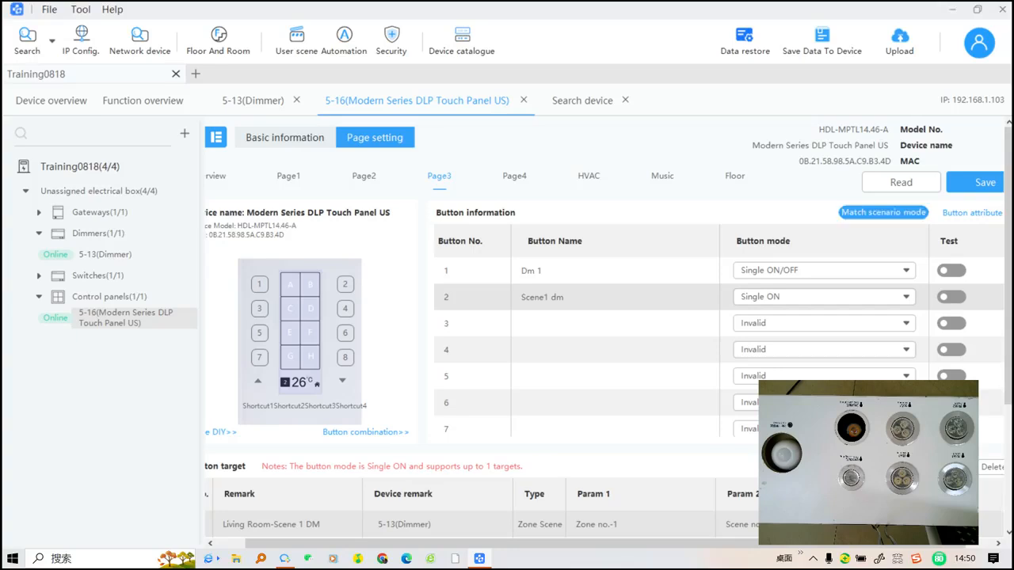
- Name button 3 "Sequence1 dm" and set its mode to Single ON/OFF
left_click(538, 323)
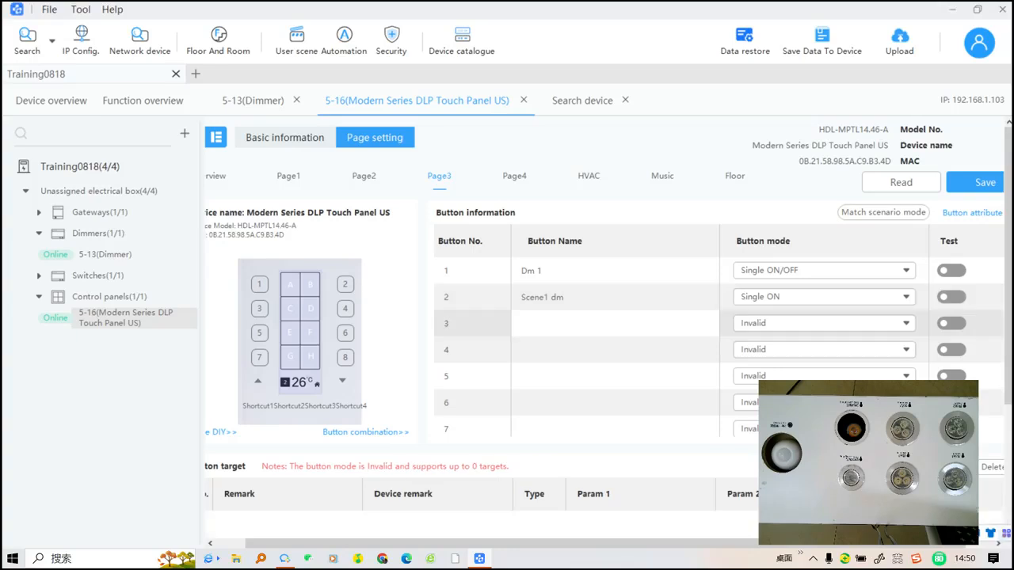
key("Caps_Lock")
type("S")
key("Caps_Lock")
type("equence1 dm")
left_click(824, 323)
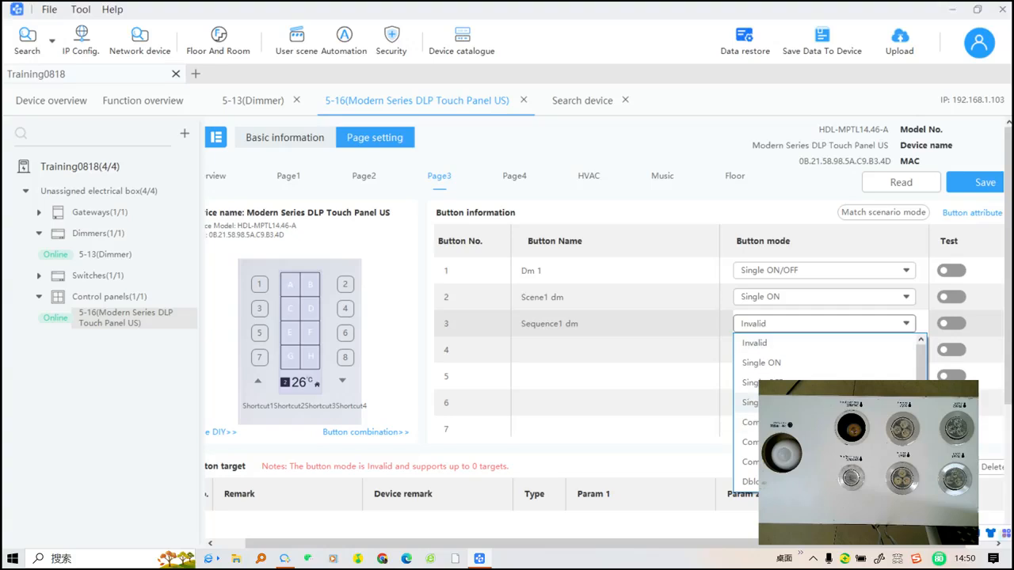
left_click(761, 363)
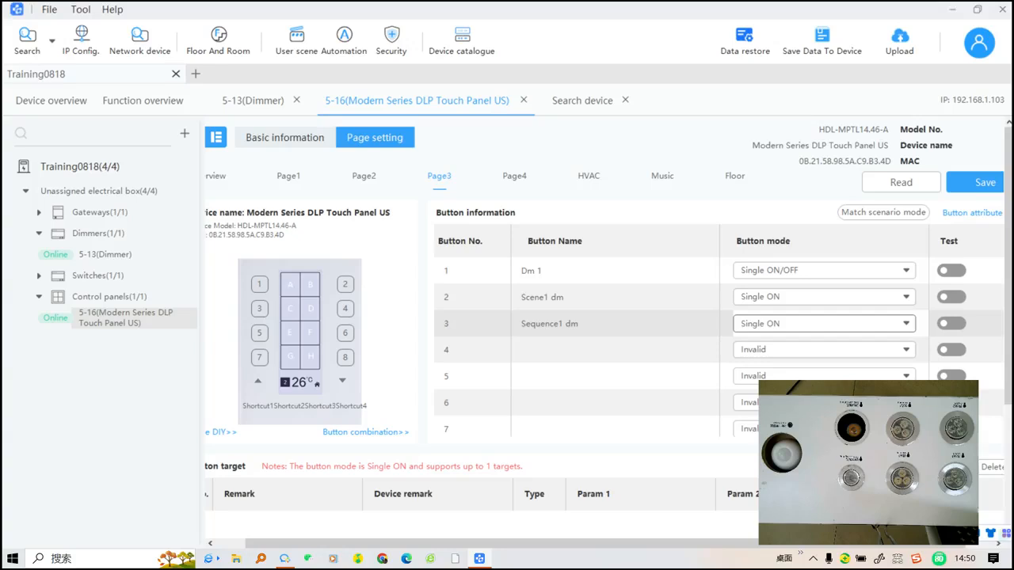
left_click(823, 323)
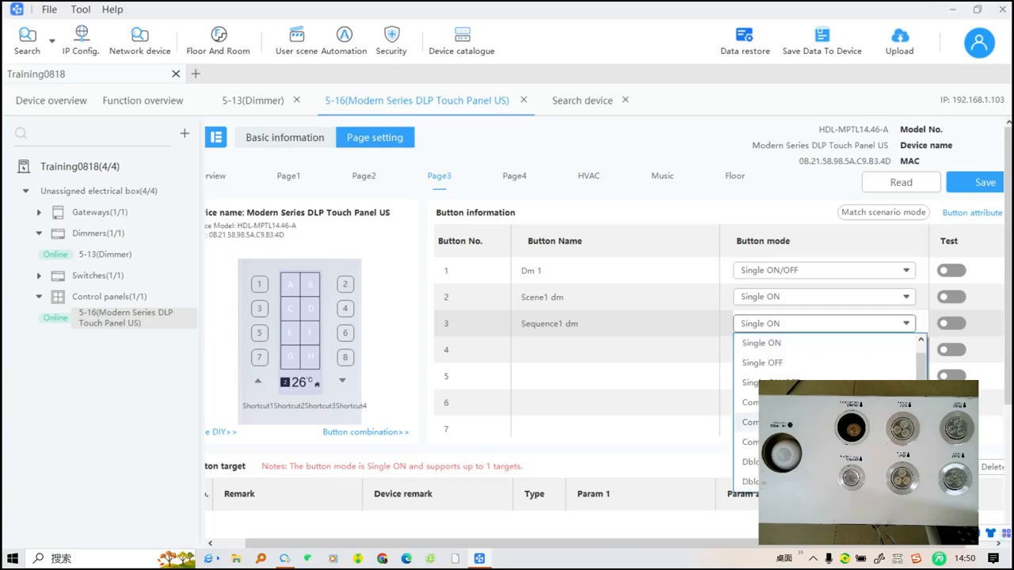
left_click(761, 382)
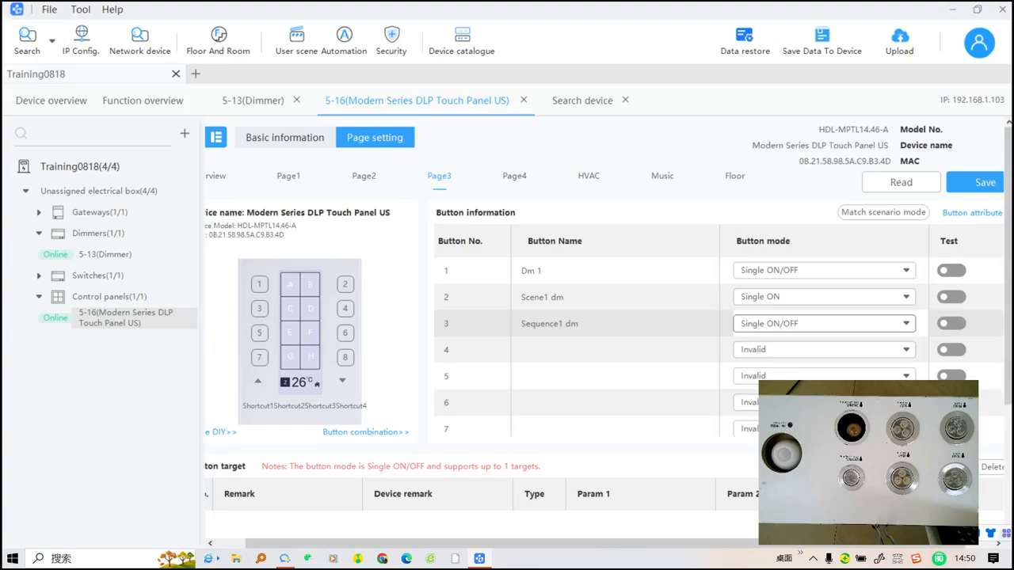
- Filter the target library to Light sequence, add device 13's Sequence 1 as button 3's target, and save the page settings
left_click(928, 467)
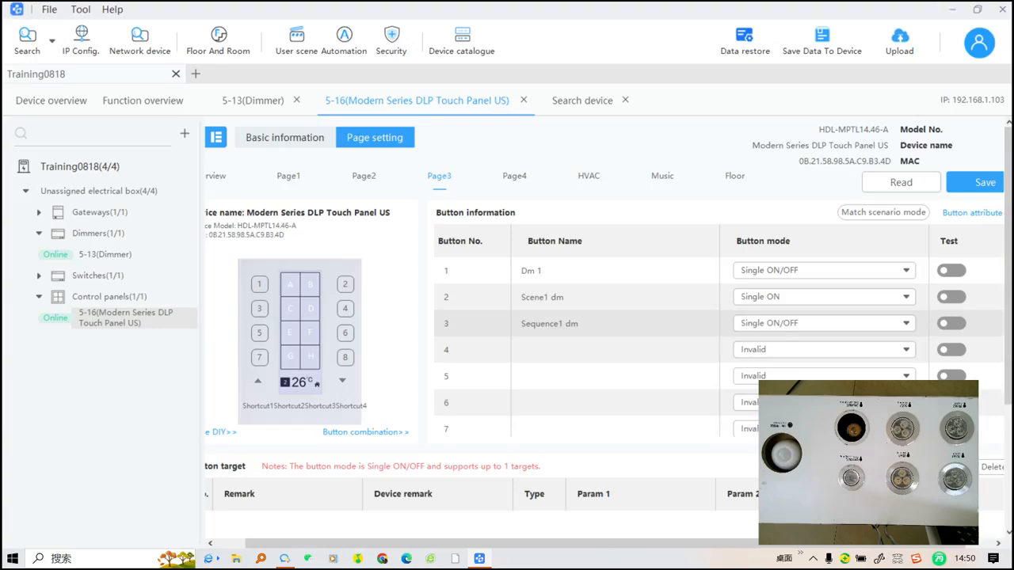
left_click(293, 224)
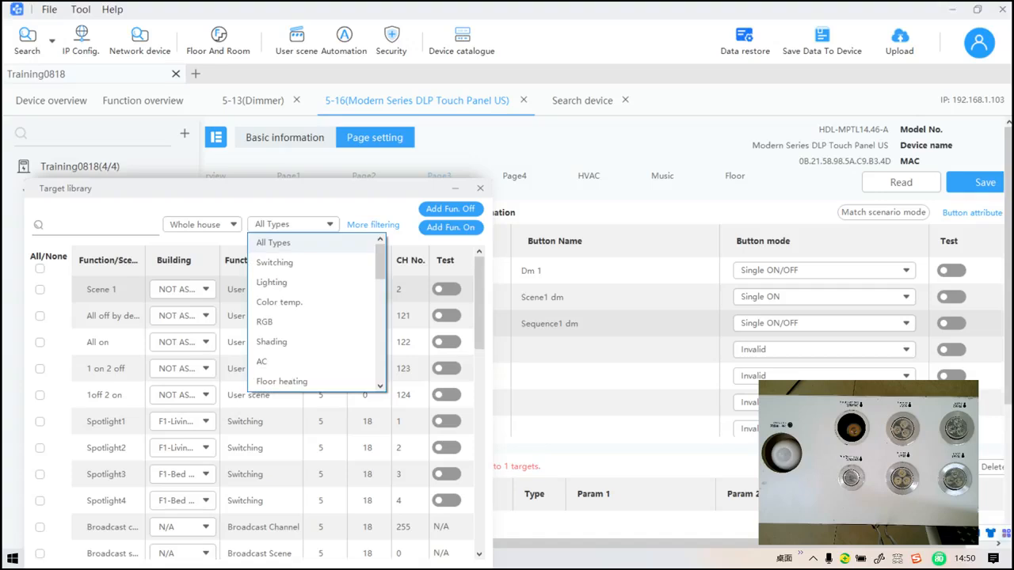
scroll(312, 317, "down", 5)
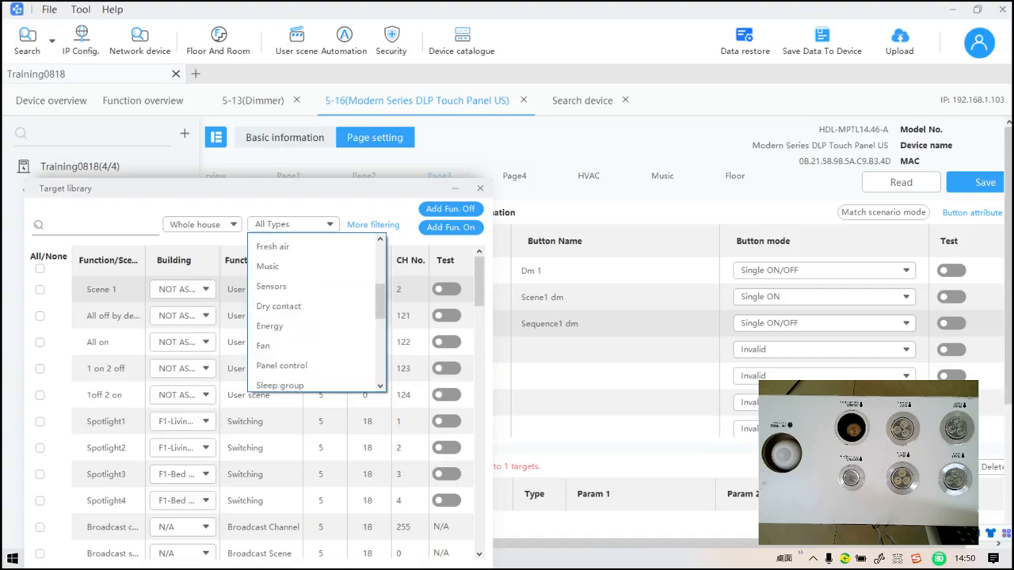
scroll(313, 333, "down", 1)
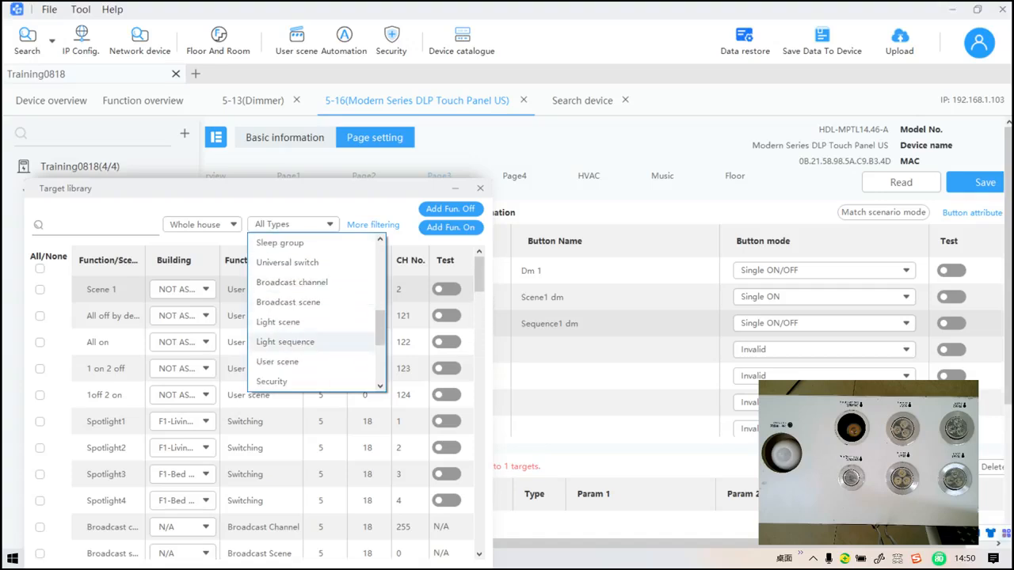
left_click(285, 340)
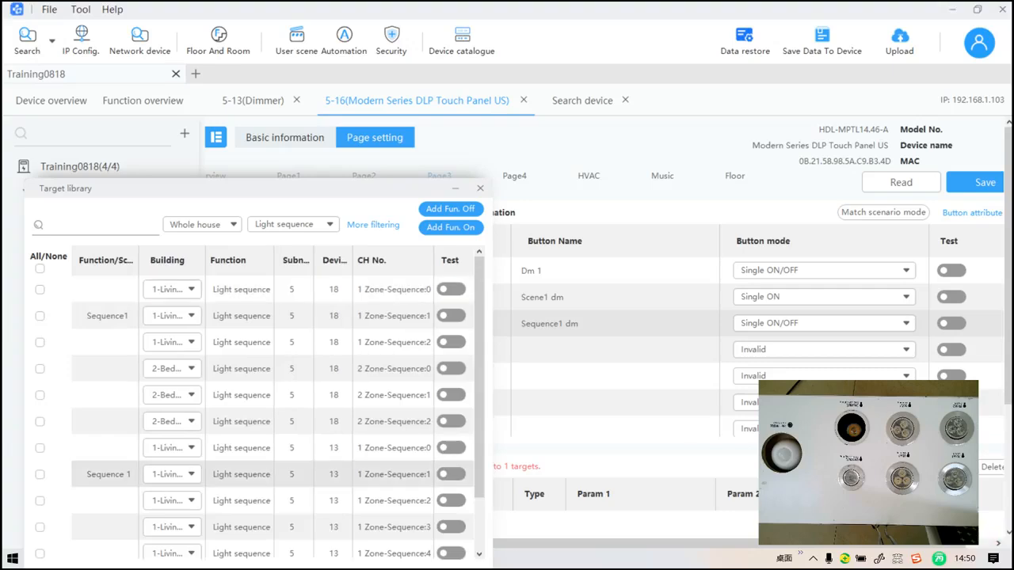
left_click_drag(237, 188, 524, 210)
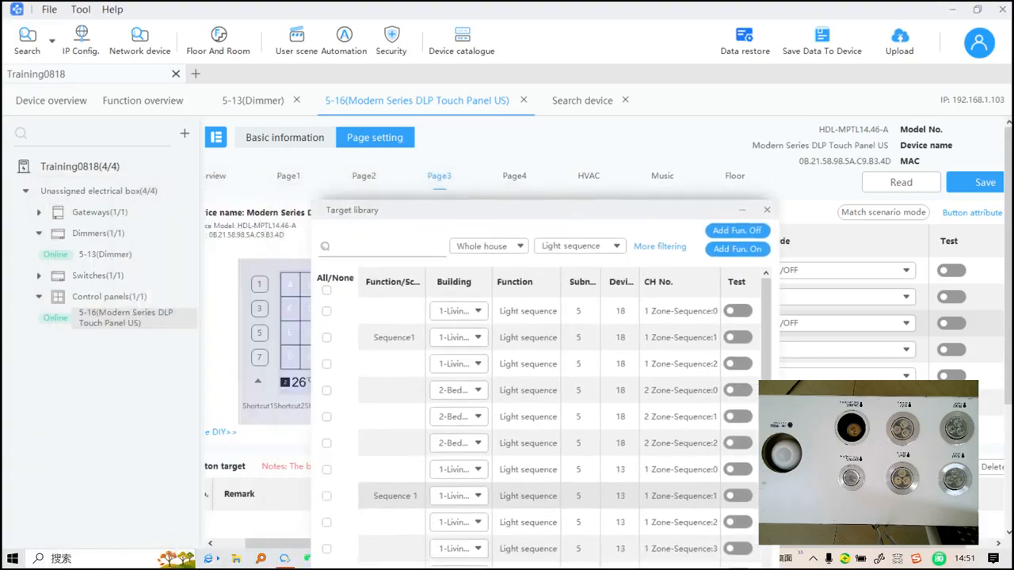
left_click_drag(524, 210, 522, 124)
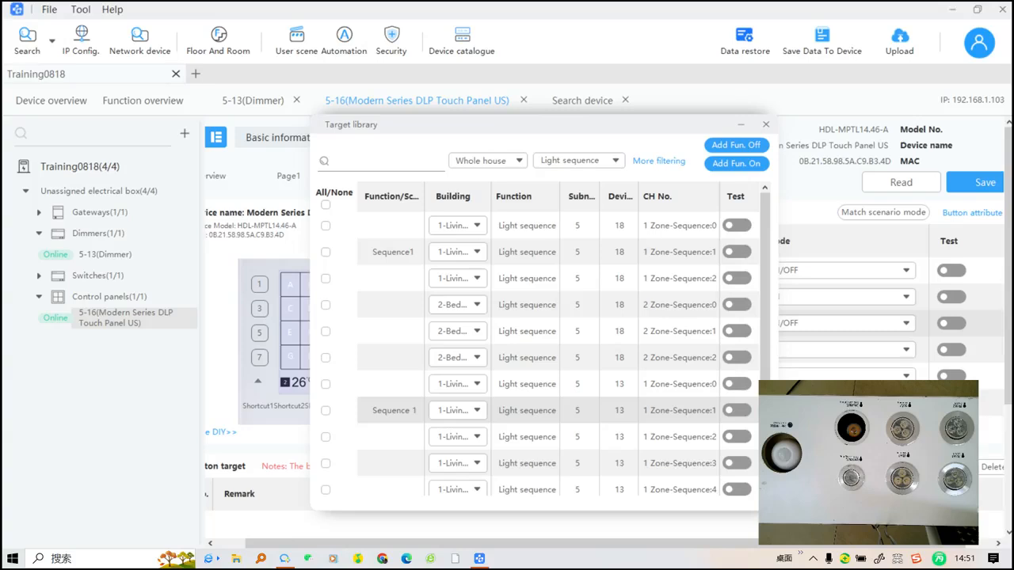
left_click(326, 410)
left_click(736, 164)
left_click(766, 124)
double_click(984, 182)
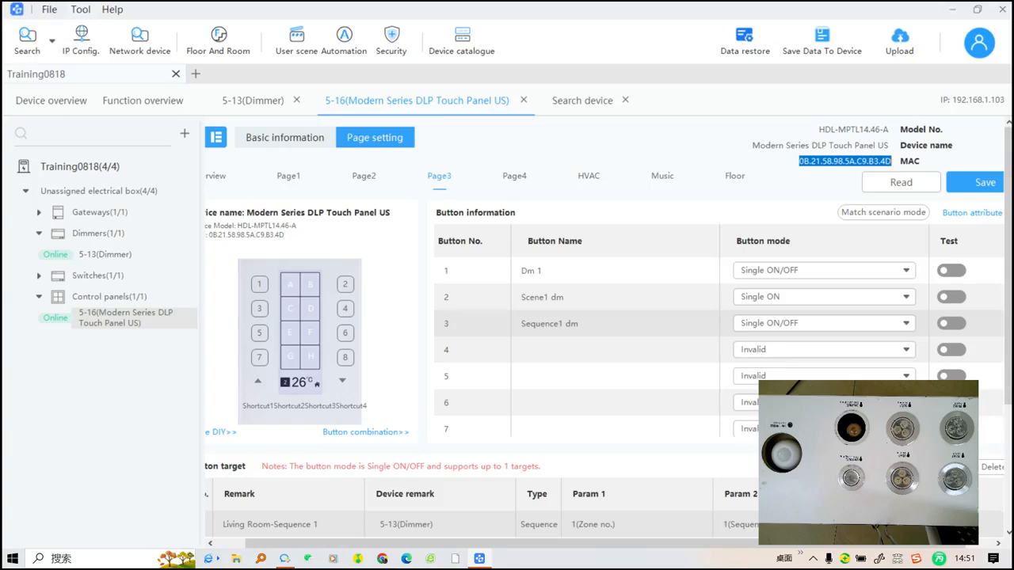
- Open the Panel image tool and set the DIY edit type to 40*48
left_click(81, 8)
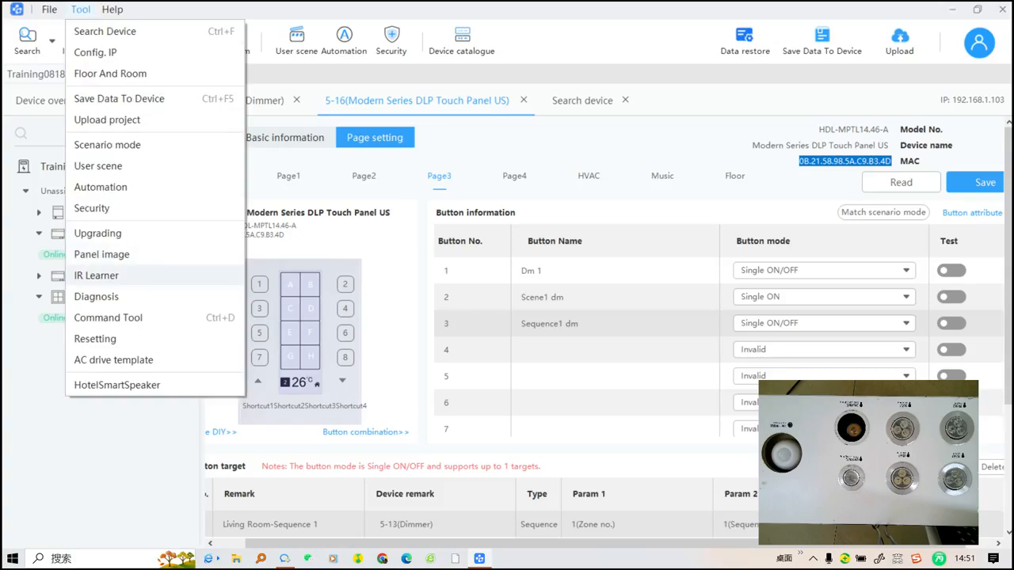
left_click(102, 254)
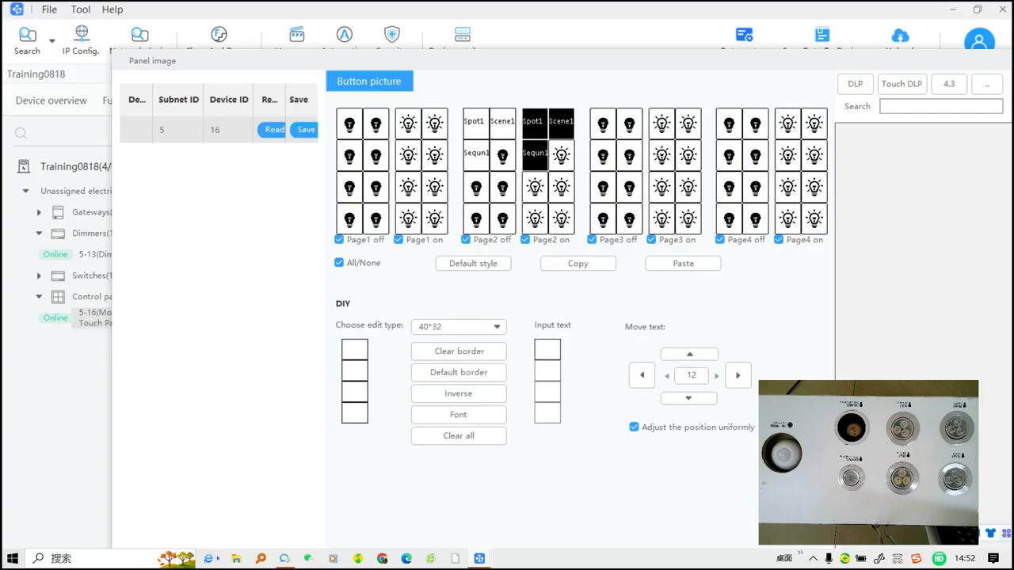
left_click(459, 327)
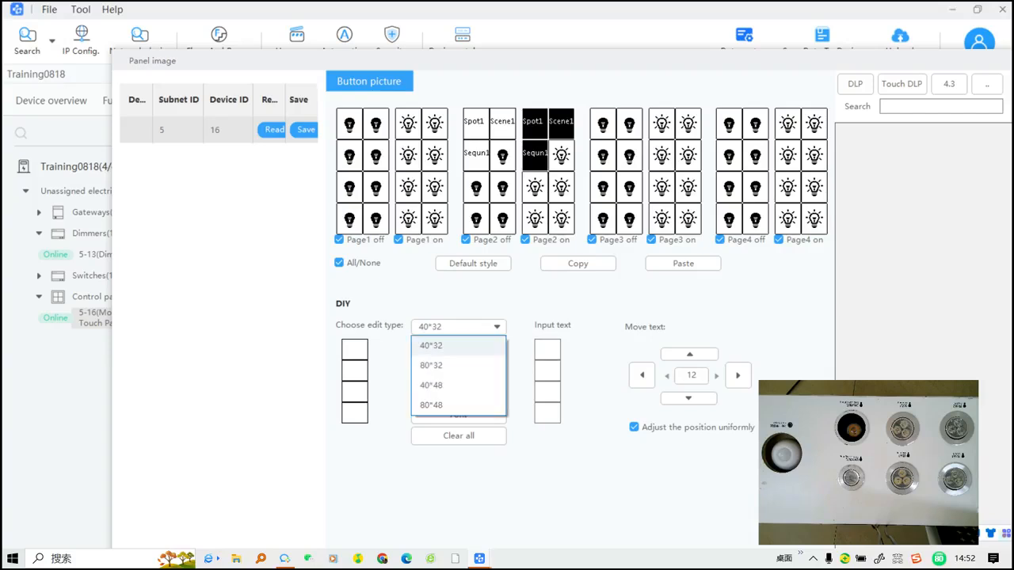
left_click(458, 387)
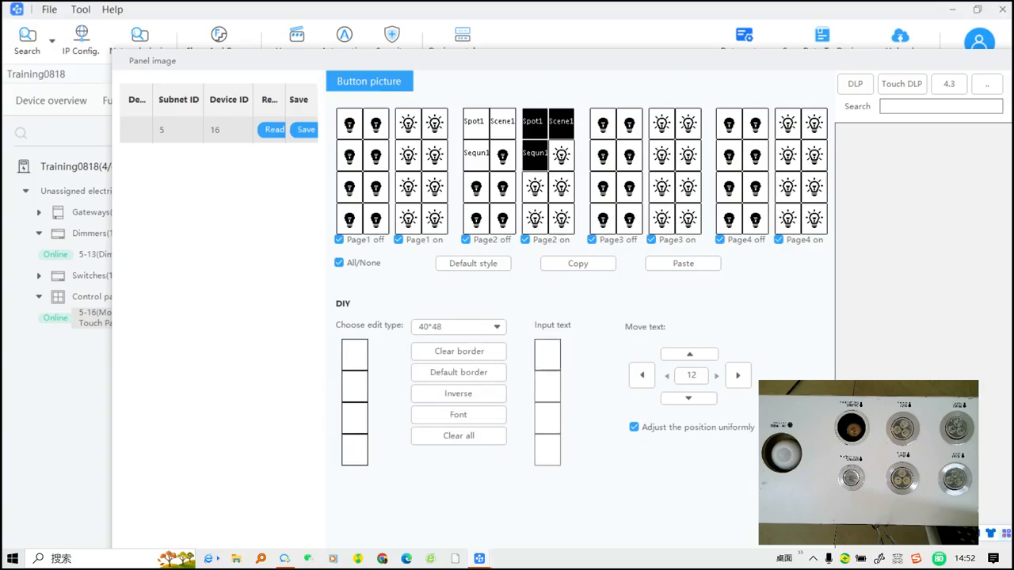
- Enter "DM1" and "Sce 1DM" as the input text of the first two DIY button images
key("Caps_Lock")
type("DM1")
key("Return")
key("Caps_Lock")
type("s")
key("BackSpace")
key("Caps_Lock")
type("s")
key("BackSpace")
key("Caps_Lock")
type("S")
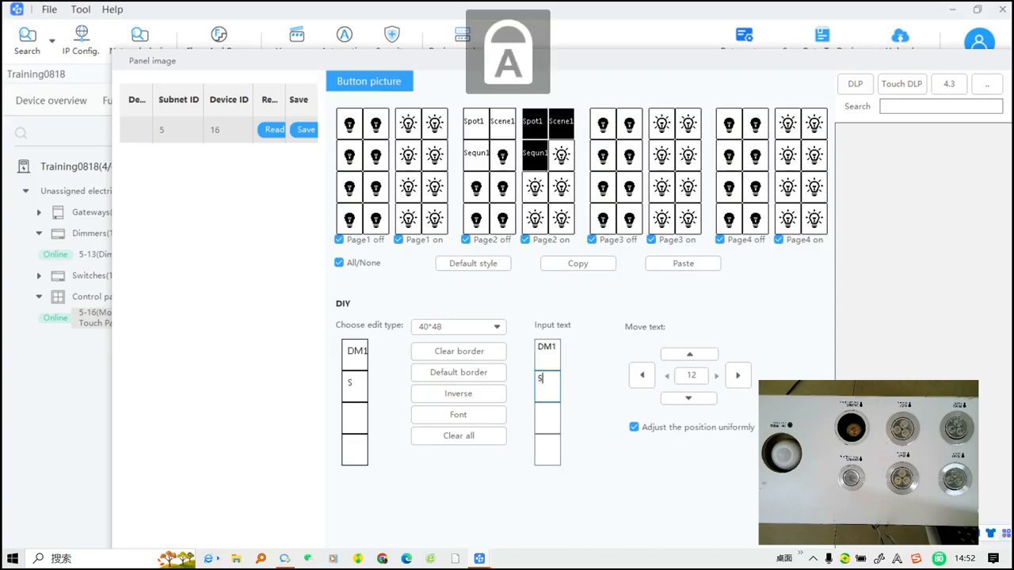
key("Caps_Lock")
type("ce")
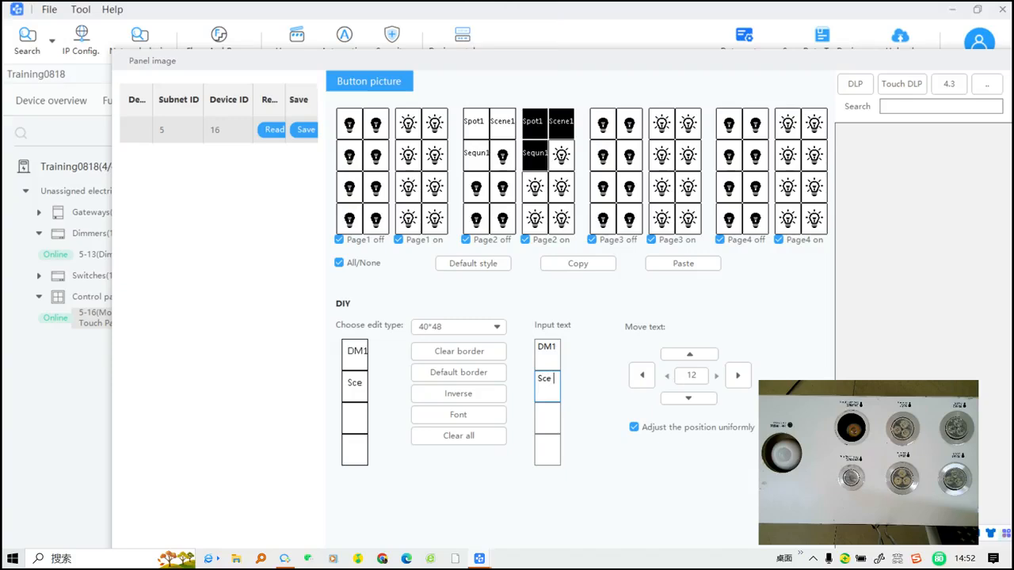
key("Caps_Lock")
type("DM")
key("Caps_Lock")
key("Up")
type("1")
- Shift the text in the DIY button images to the left and slightly down
left_click(642, 376)
left_click(641, 375)
left_click(641, 375)
left_click(641, 375)
left_click(642, 376)
left_click(642, 375)
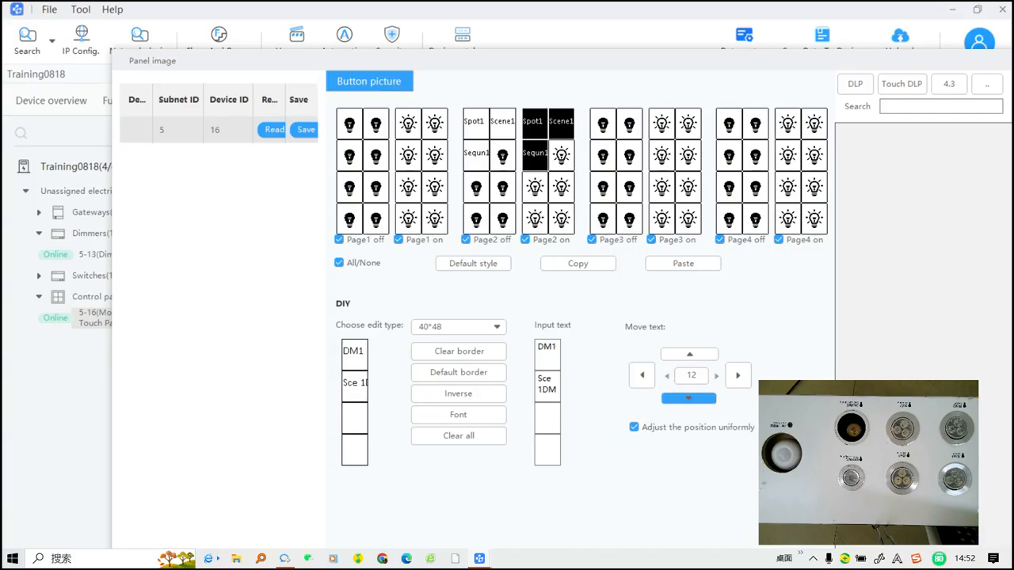
left_click(688, 398)
left_click(688, 399)
left_click(642, 375)
left_click(641, 376)
left_click(641, 375)
left_click(641, 375)
left_click(642, 376)
left_click(641, 375)
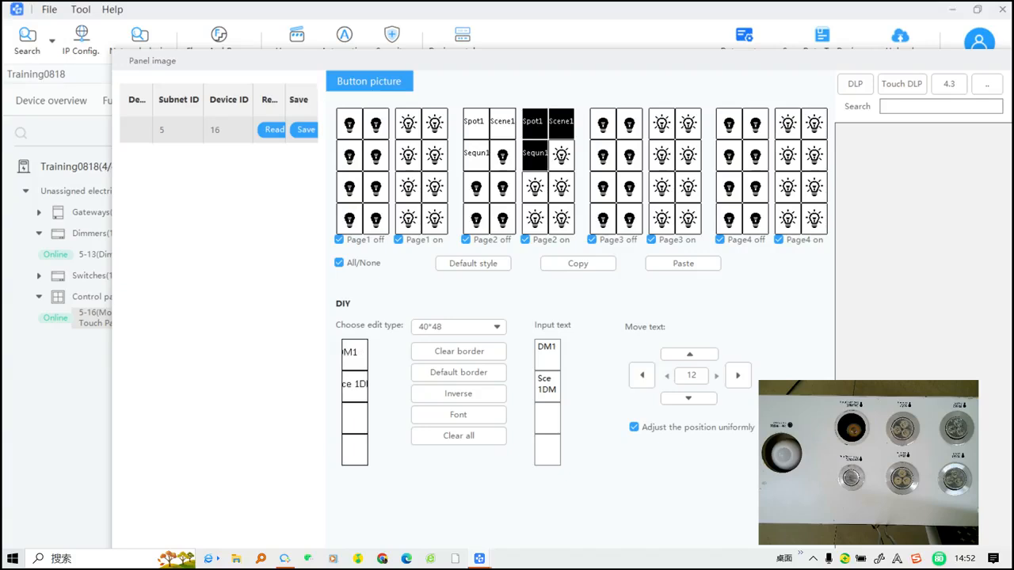
- Reduce the text size of the DIY button images to 9
left_click(716, 376)
left_click(667, 376)
left_click(667, 375)
left_click(667, 375)
left_click(667, 375)
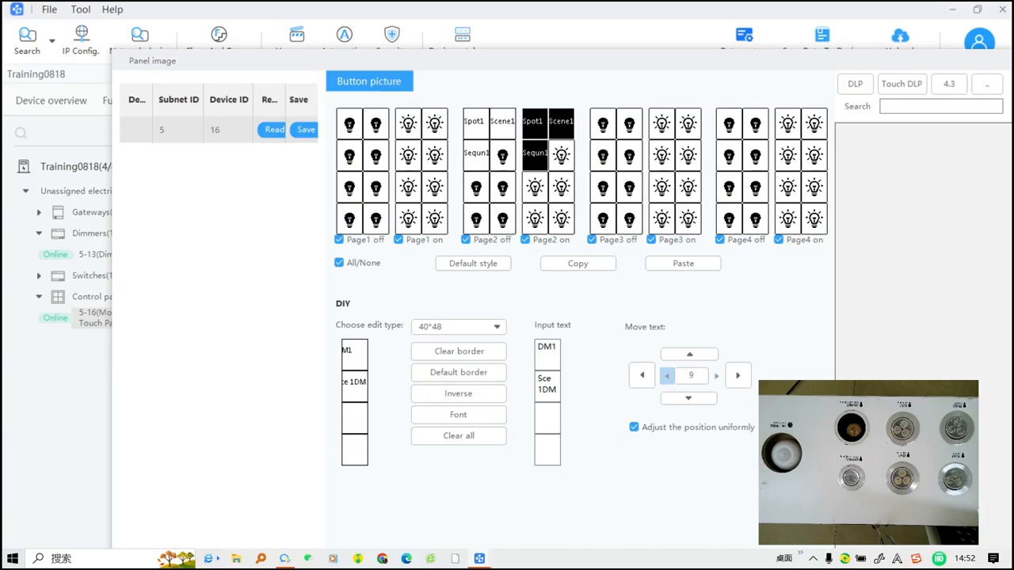
- Move the DIY button text back to the right so its first letters fit inside the image borders
left_click(738, 376)
left_click(738, 375)
left_click(738, 376)
left_click(738, 375)
left_click(738, 375)
left_click(738, 375)
left_click(738, 375)
left_click(738, 375)
- Remove the "1DM" part of the second label and clear all DIY button text
double_click(355, 386)
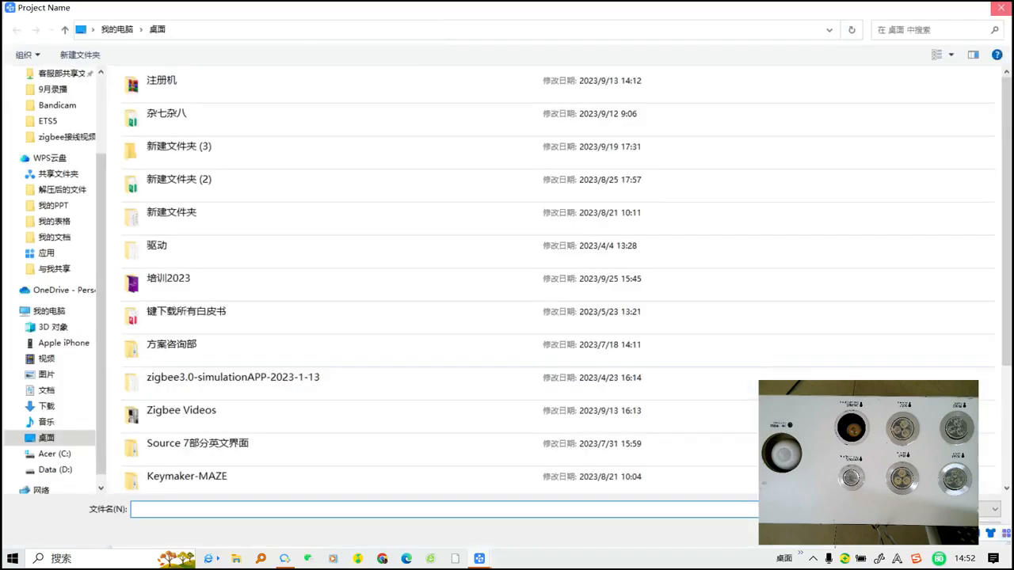
left_click(1001, 8)
left_click(552, 379)
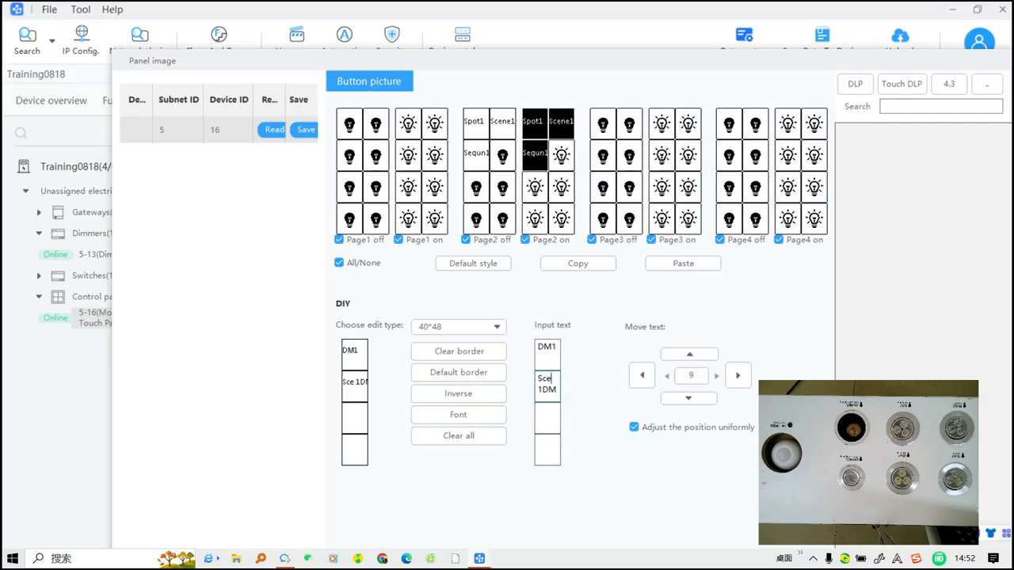
left_click(556, 390)
key("BackSpace")
key("BackSpace")
key("BackSpace")
left_click(458, 436)
- Enter "dm1" and "sce DM" as the first two DIY button labels and reduce the text size to 8
left_click(547, 354)
key("Caps_Lock")
type("dm1")
left_click(547, 387)
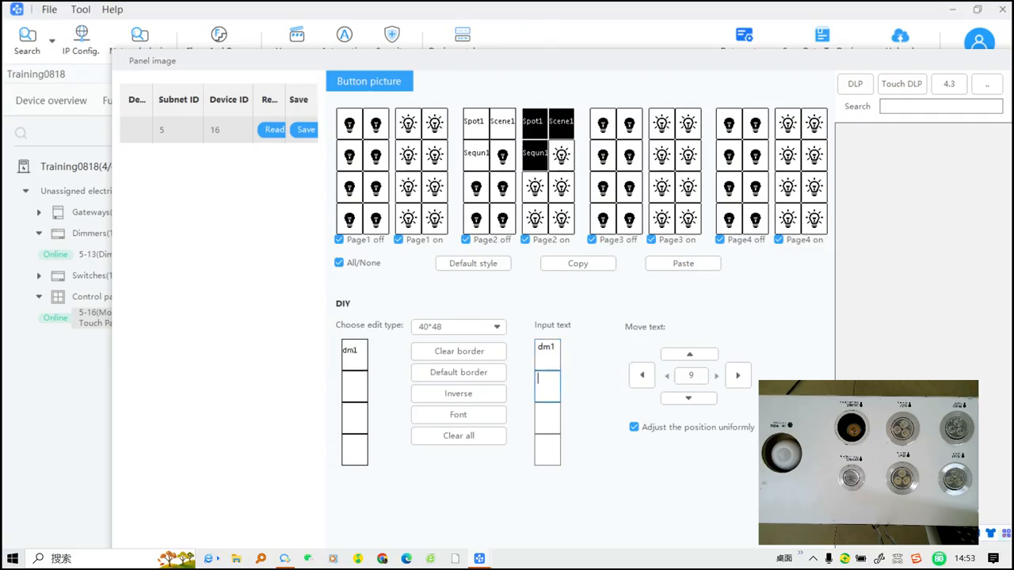
type("sce")
key("Caps_Lock")
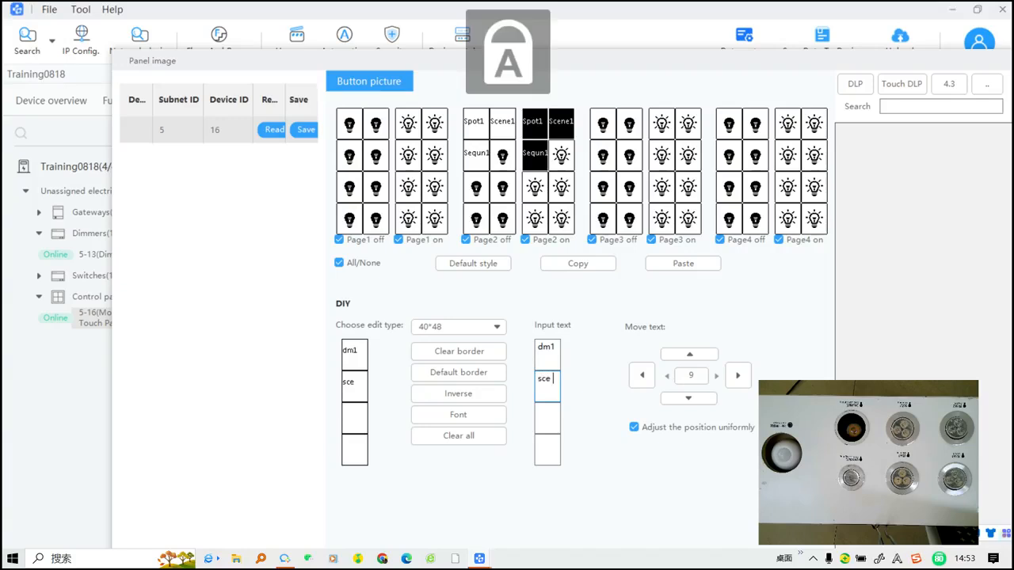
type("DM")
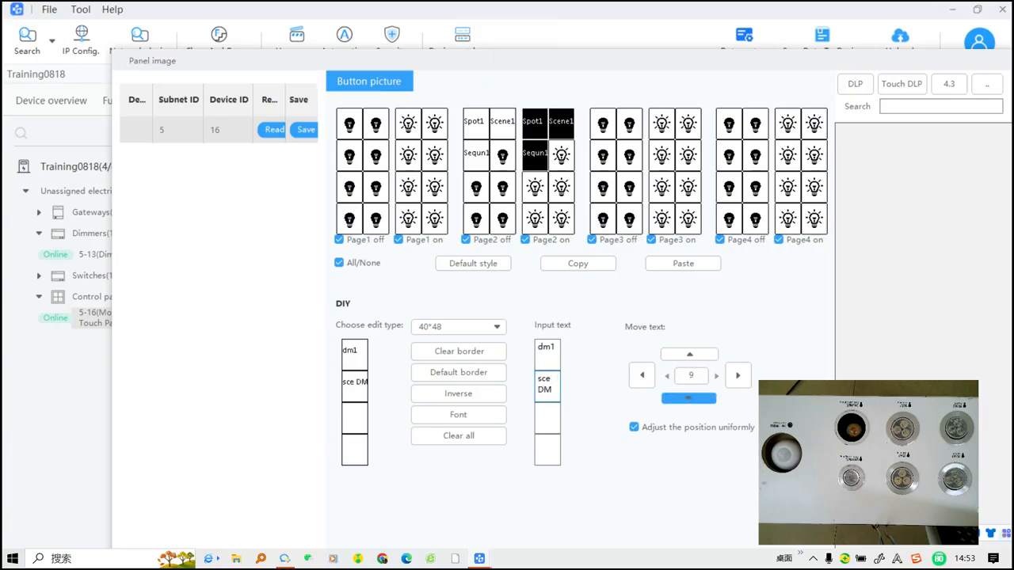
left_click(667, 375)
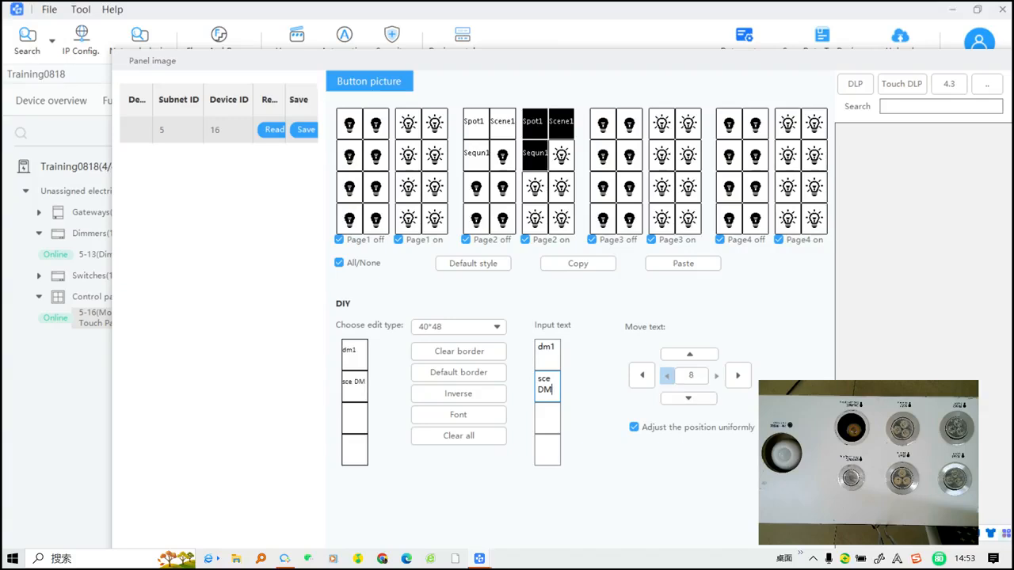
- Enter "seq 1 D" as the third DIY button label
left_click(546, 416)
key("Caps_Lock")
type("sEQ")
key("BackSpace")
key("BackSpace")
key("Caps_Lock")
type("e")
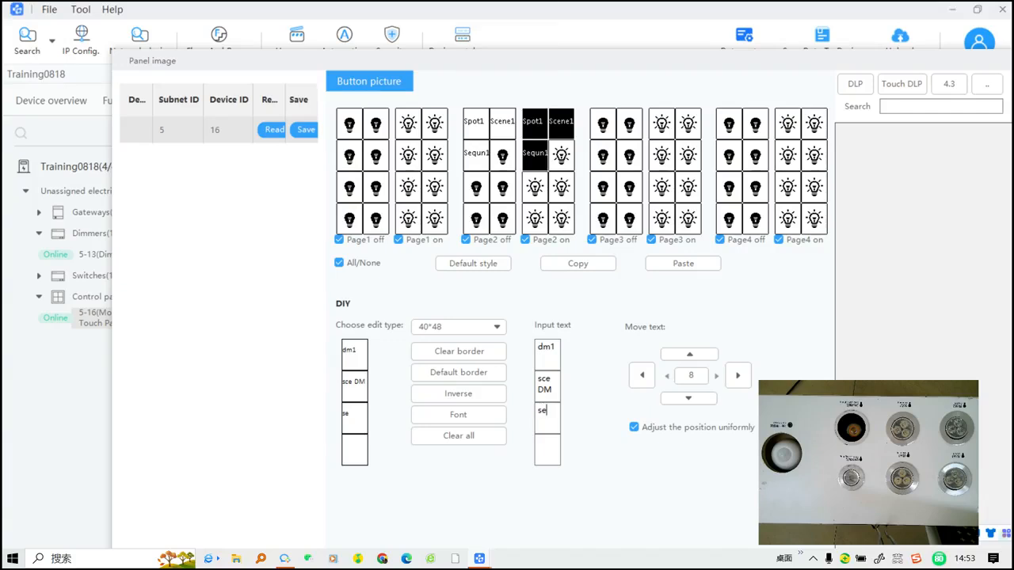
type("q 1")
key("Caps_Lock")
type("DM")
key("BackSpace")
- Place the dm1, sce DM and seq 1 D images on the first three buttons of Page3 off
left_click_drag(354, 355, 603, 124)
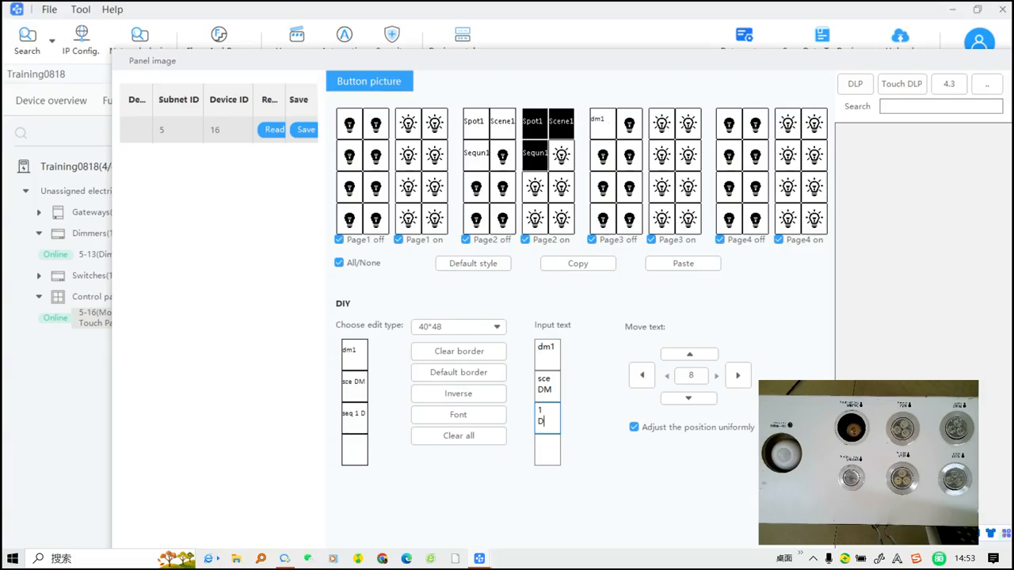
left_click_drag(354, 387, 629, 123)
left_click_drag(354, 418, 603, 156)
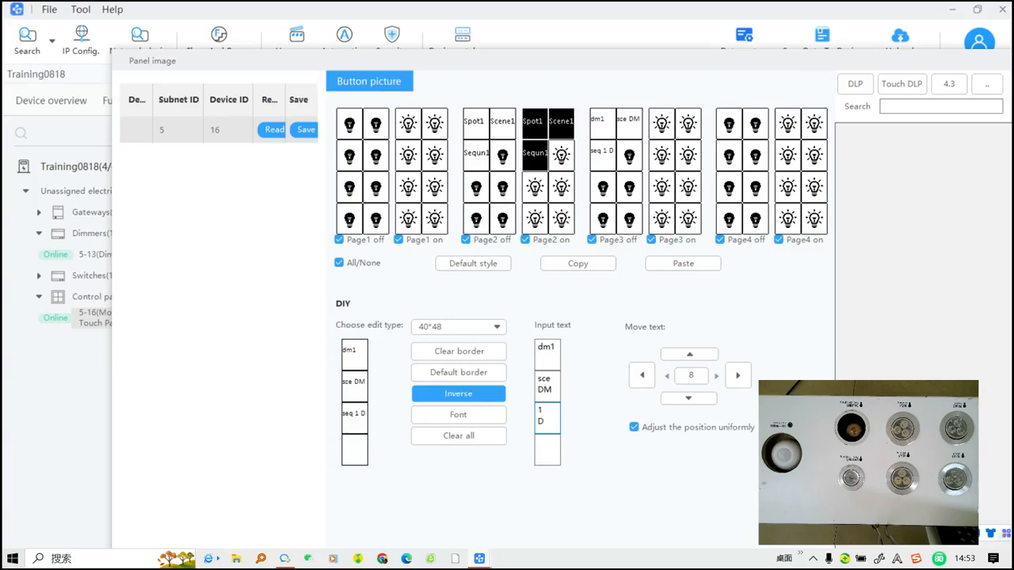
- Invert the DIY images and place the three labelled ones on the first three buttons of Page3 on
left_click(457, 394)
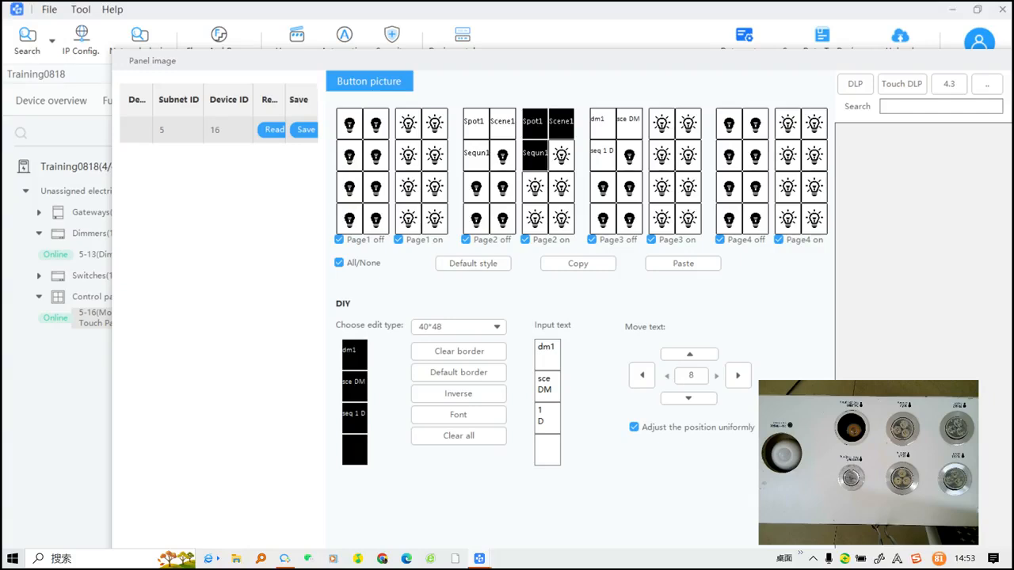
left_click_drag(355, 355, 661, 125)
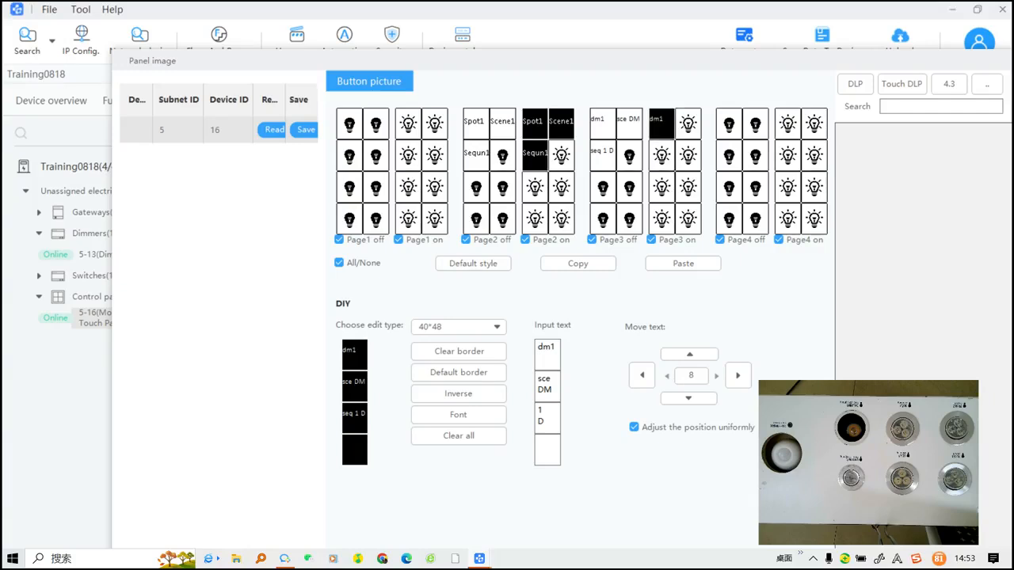
left_click_drag(355, 386, 687, 125)
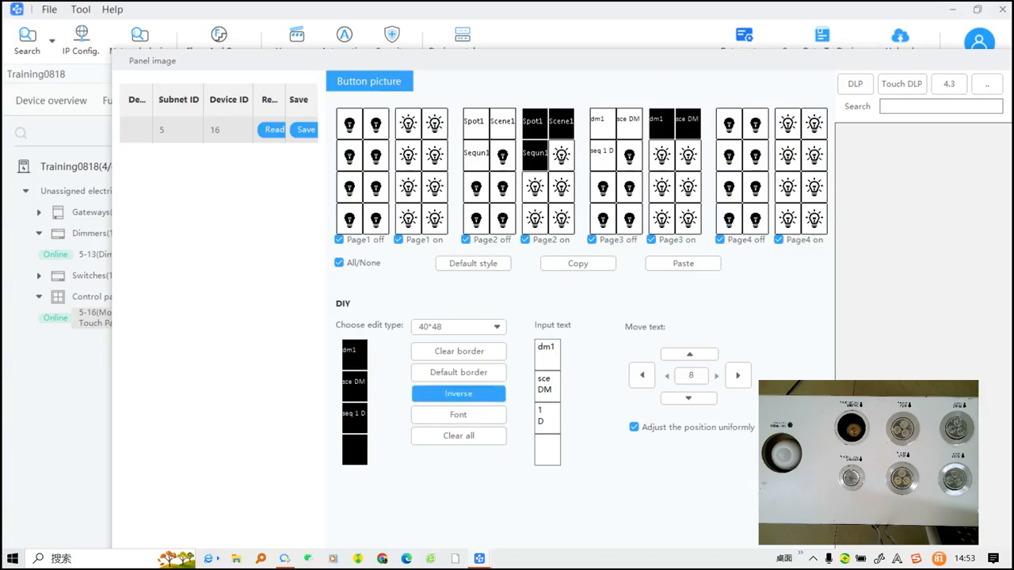
left_click_drag(355, 418, 661, 156)
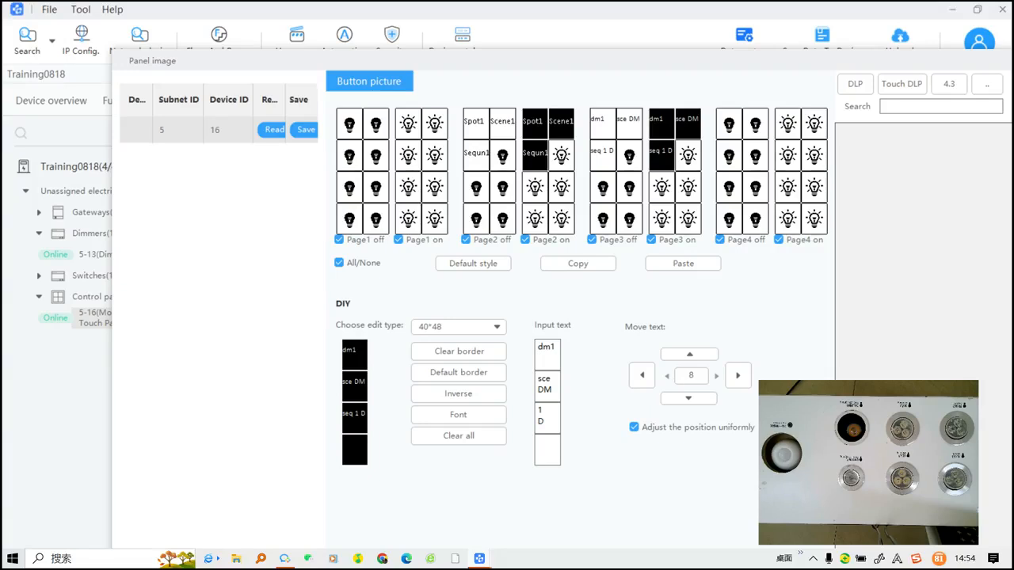
- Save the button images to the touch panel and close the Panel image window
left_click(304, 130)
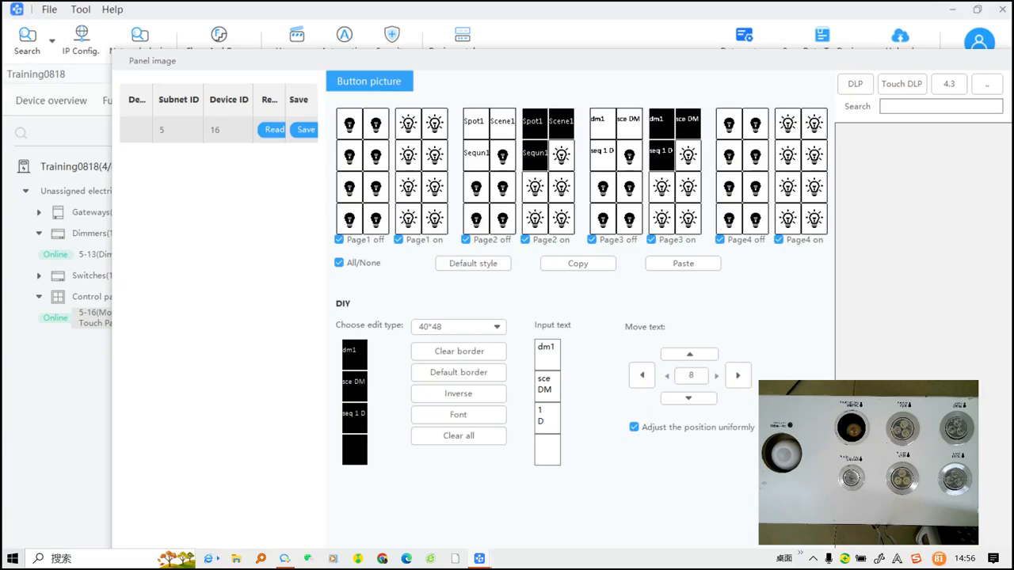
left_click_drag(475, 61, 376, 73)
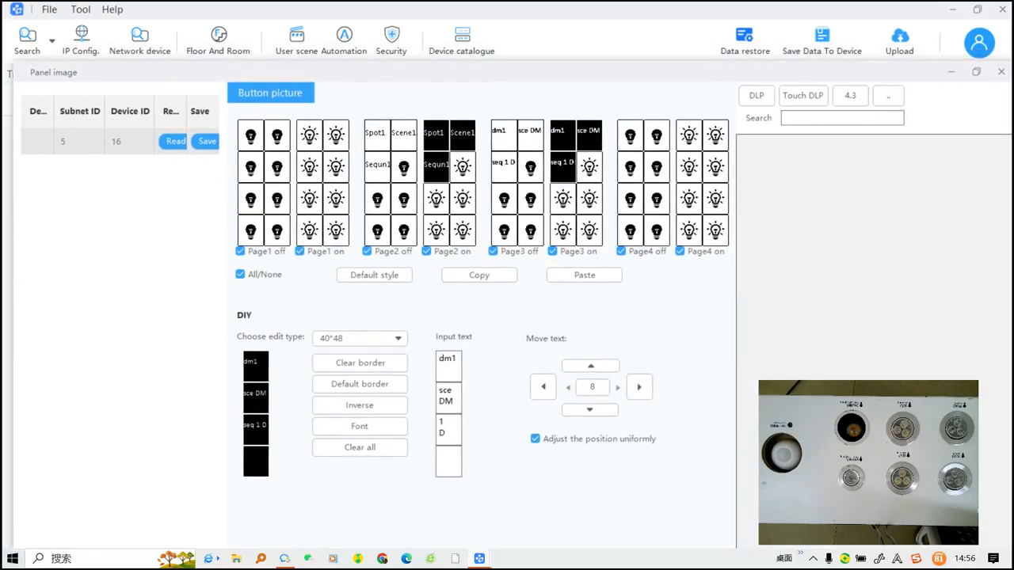
left_click(1000, 71)
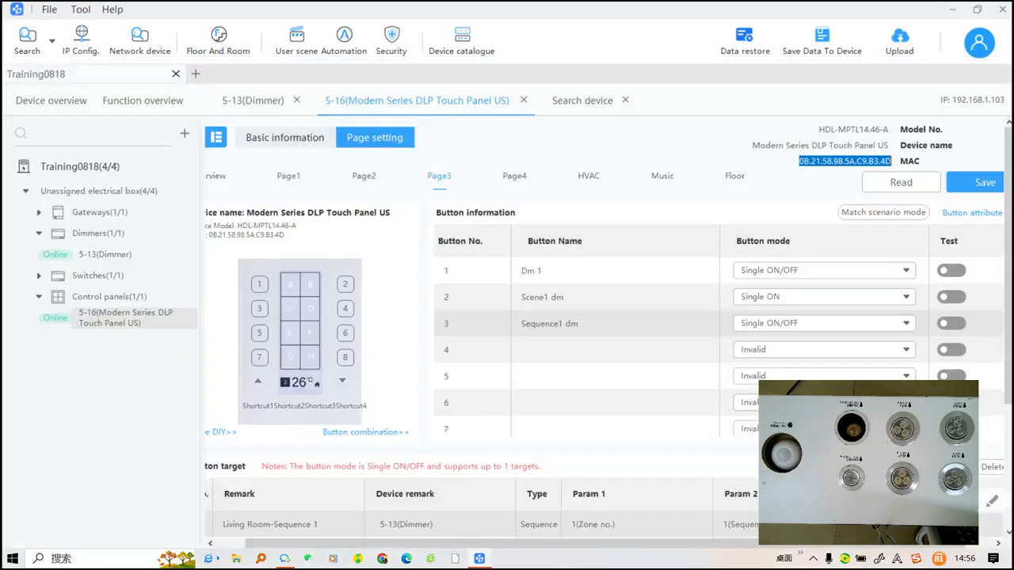